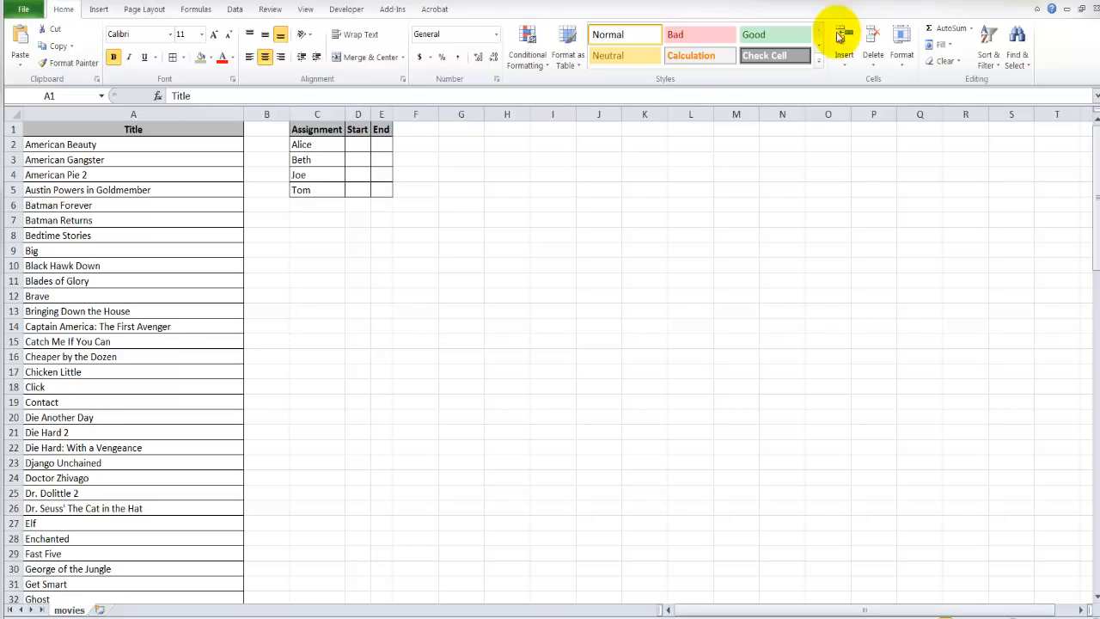
left_click(47, 157)
mouse_move(66, 144)
left_mouse_down()
mouse_move(83, 476)
mouse_move(73, 232)
mouse_move(86, 145)
left_mouse_up()
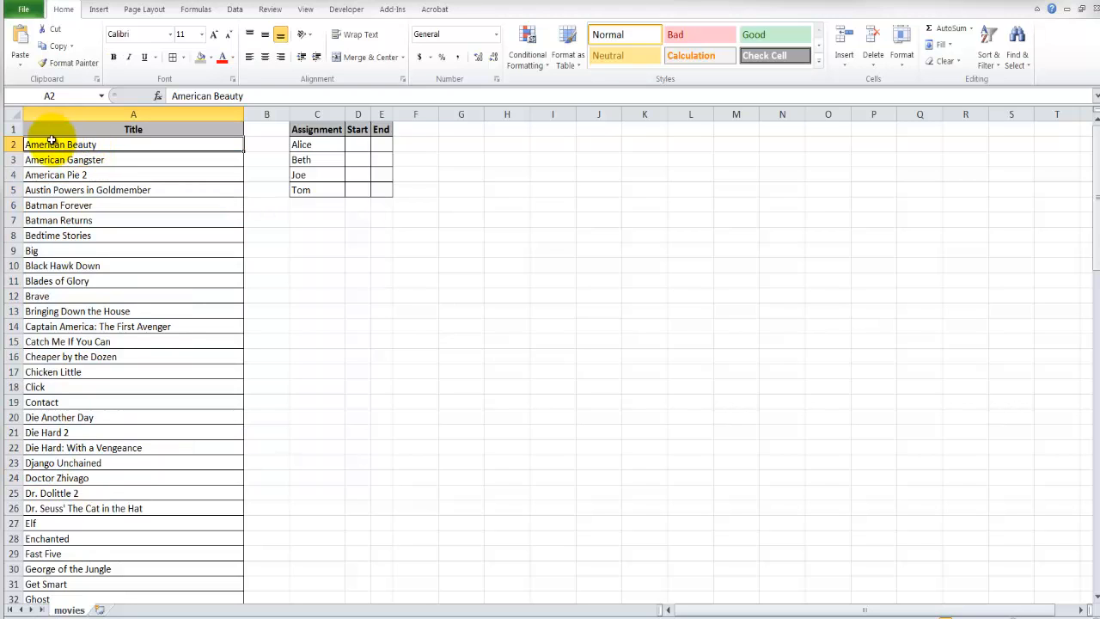
left_click_drag(358, 146, 372, 187)
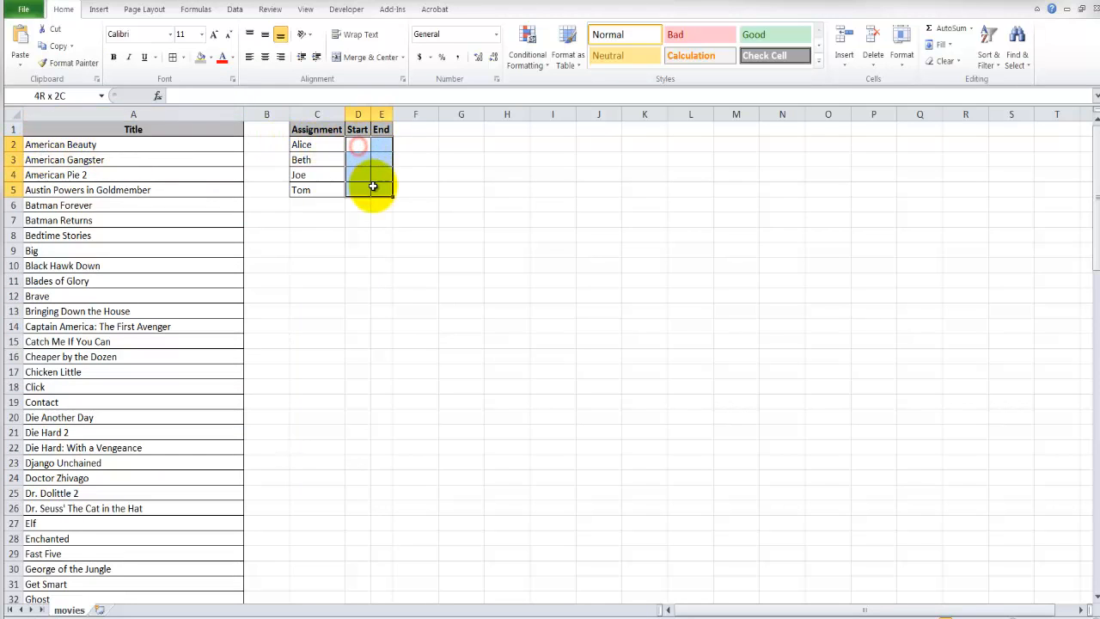
left_click(81, 146)
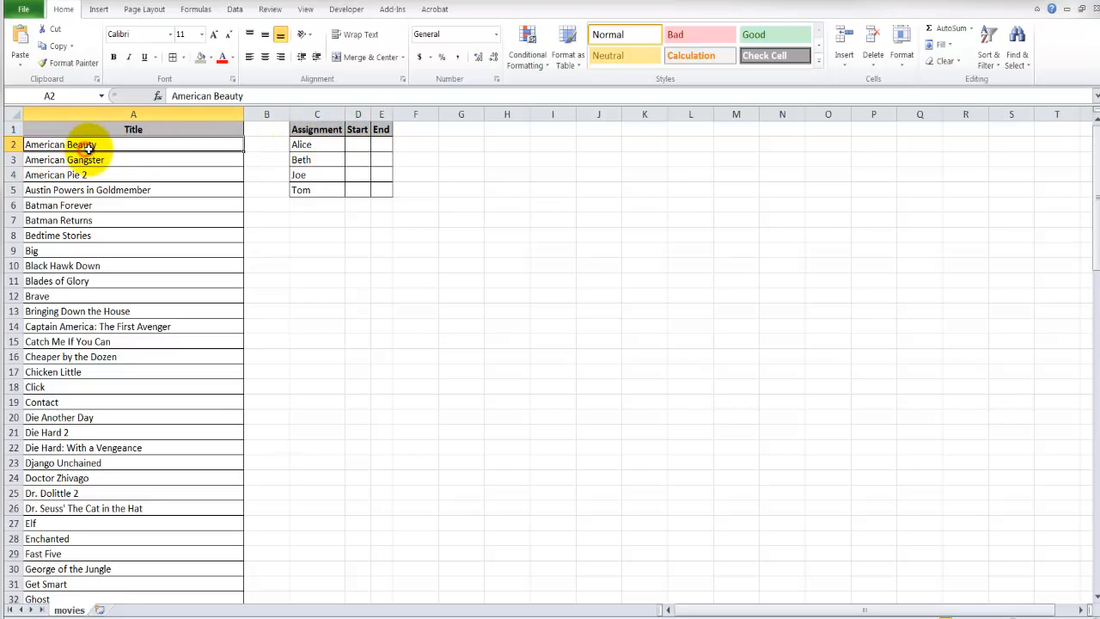
Step: Fill the first assignee cell C2 with light olive green and the second assignee cell C3 with light purple
left_click(326, 144)
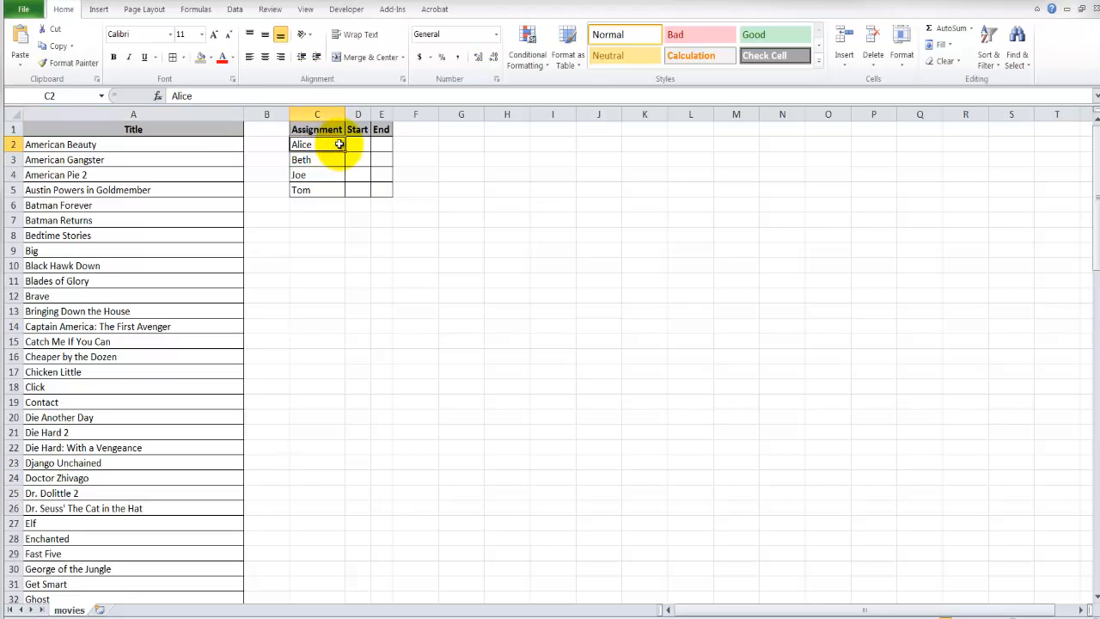
left_click(210, 58)
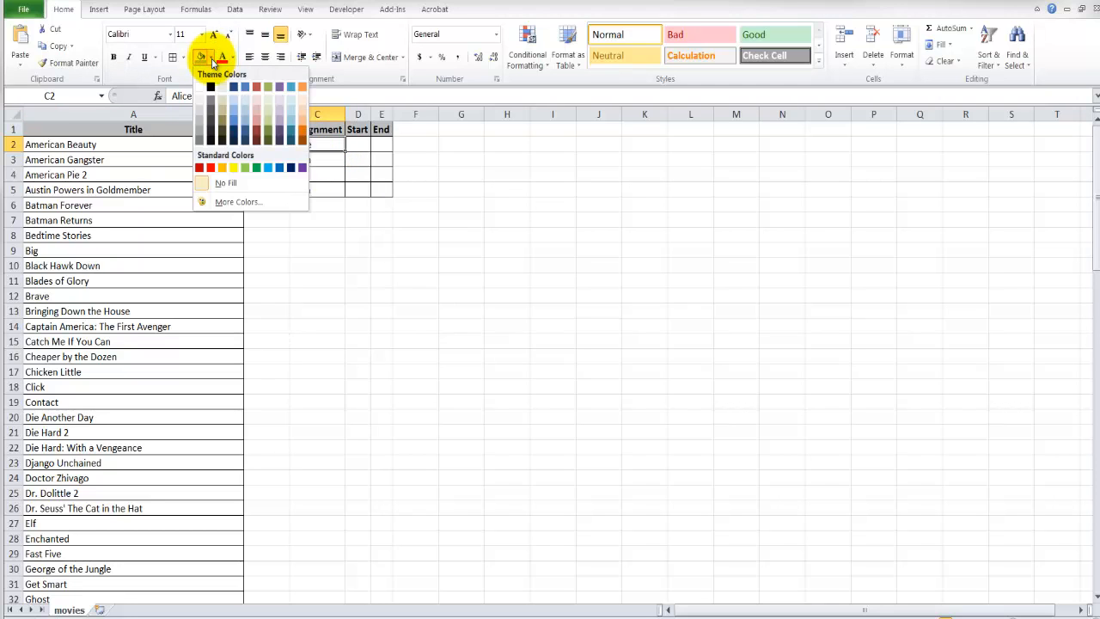
left_click(269, 126)
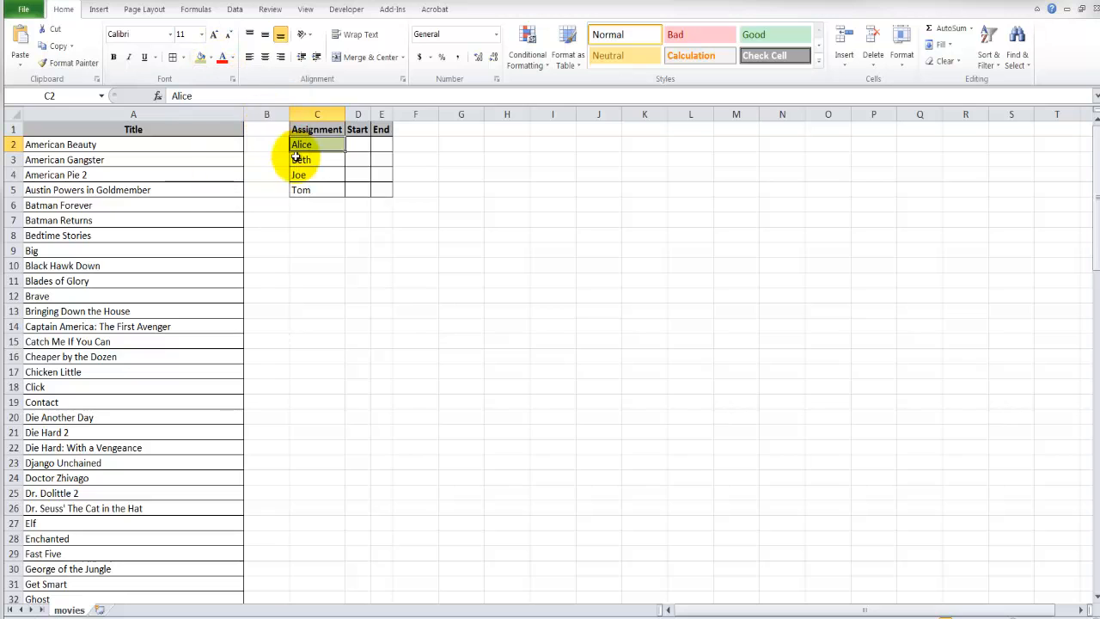
left_click(297, 159)
left_click(211, 57)
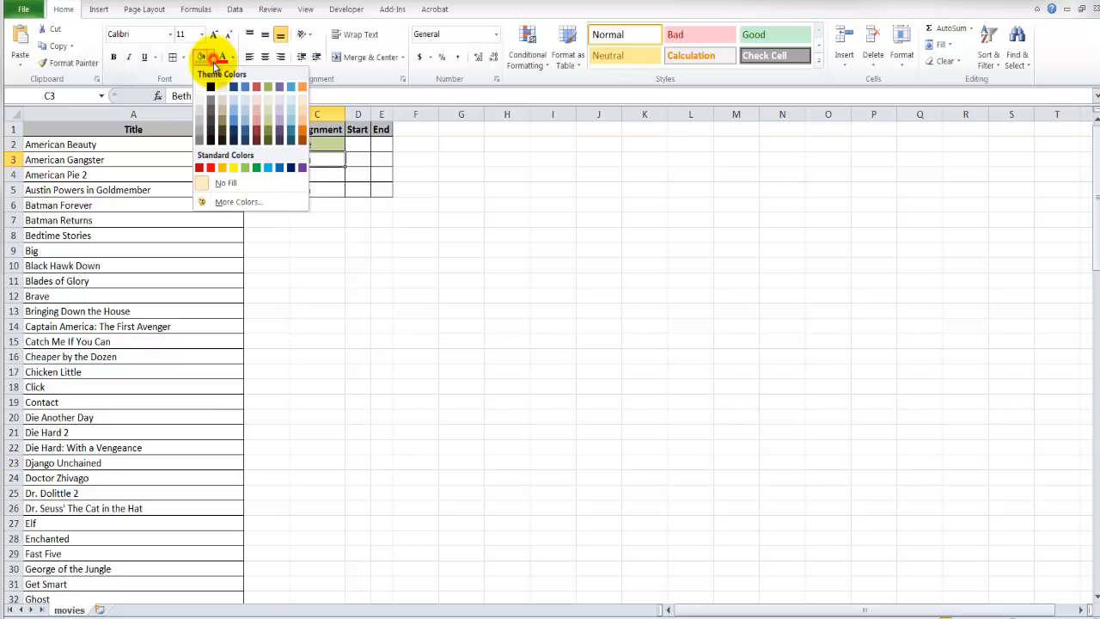
left_click(276, 120)
Step: Fill the third assignee cell C4 with light orange and the fourth assignee cell C5 with light red
left_click(300, 174)
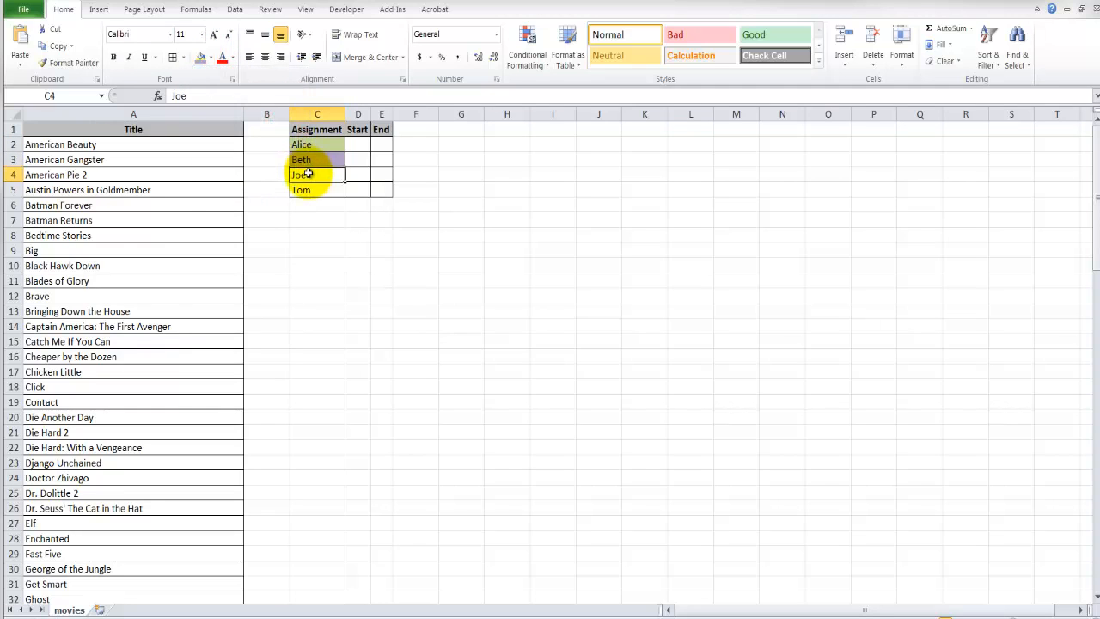
left_click(212, 58)
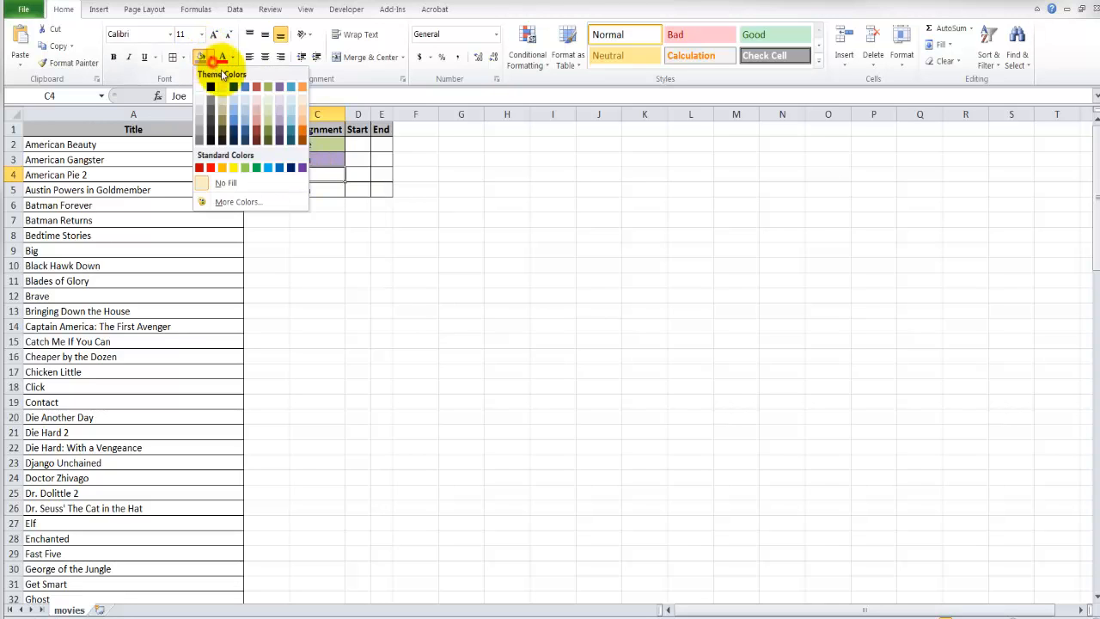
left_click(291, 89)
left_click(317, 190)
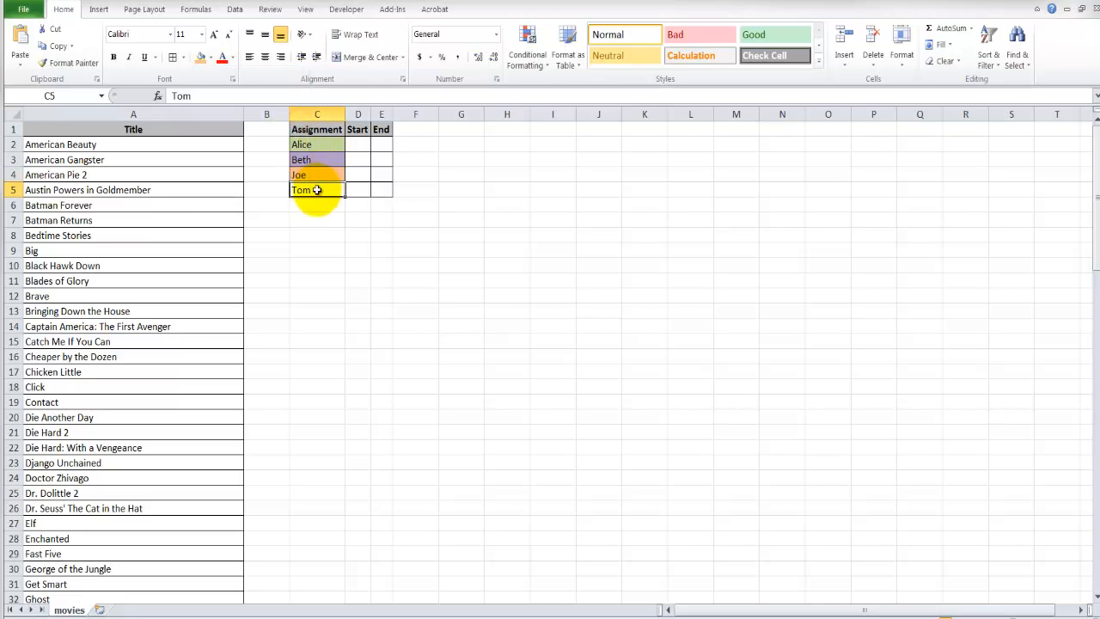
left_click(211, 58)
left_click(256, 120)
left_click(408, 250)
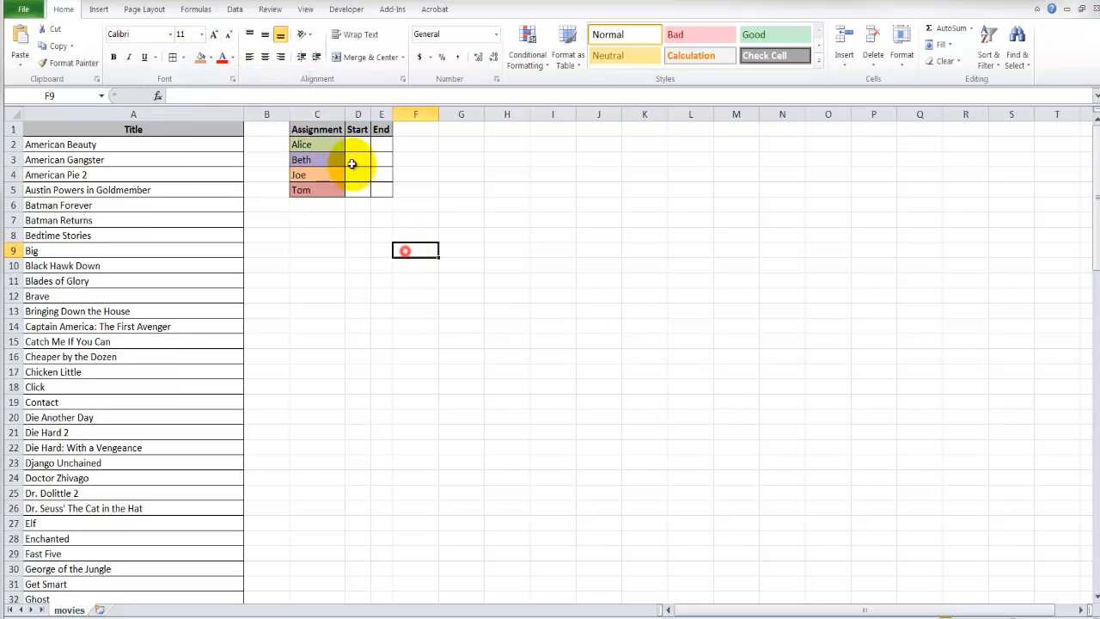
left_click(149, 146)
left_click_drag(148, 159, 140, 283)
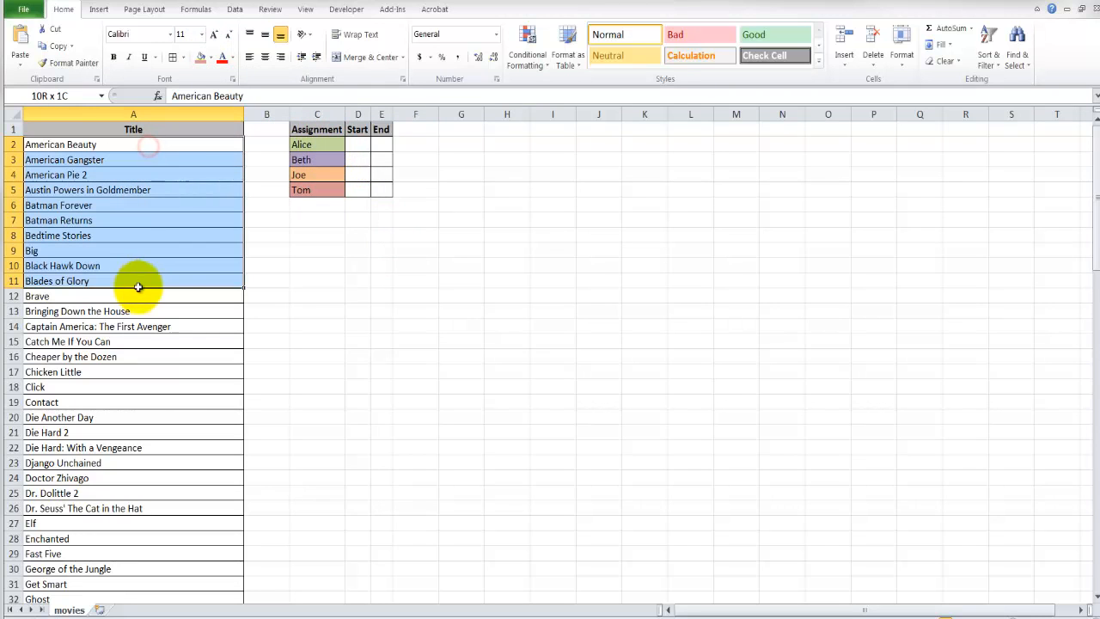
Step: Enter A as the Start letter in D2 and G as the End letter in E2 for the first assignee
left_click(354, 146)
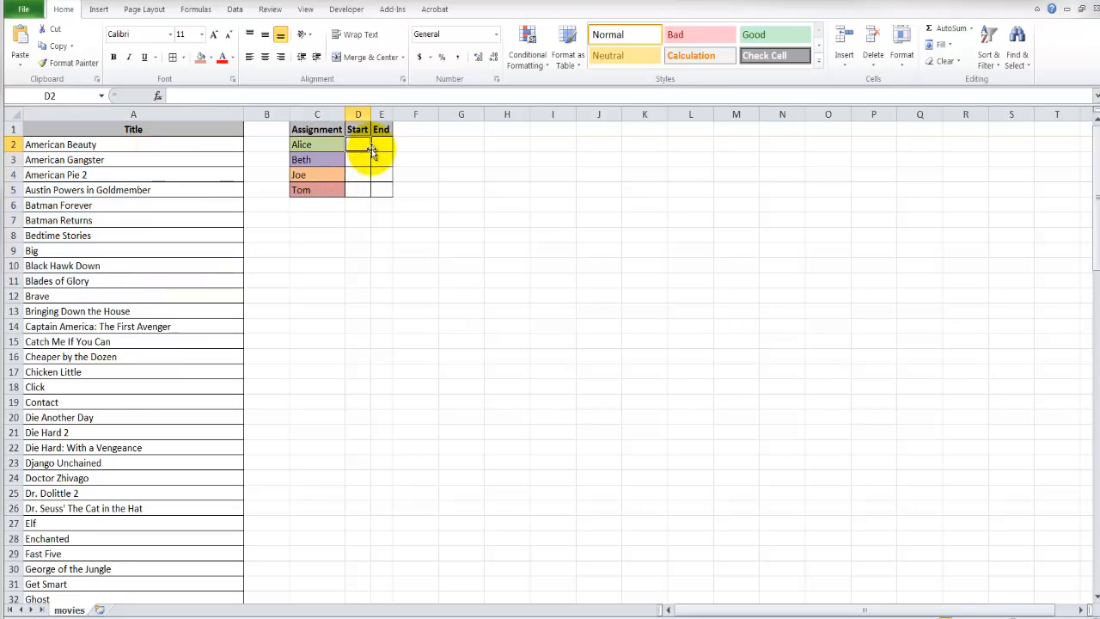
type("A")
left_click(382, 147)
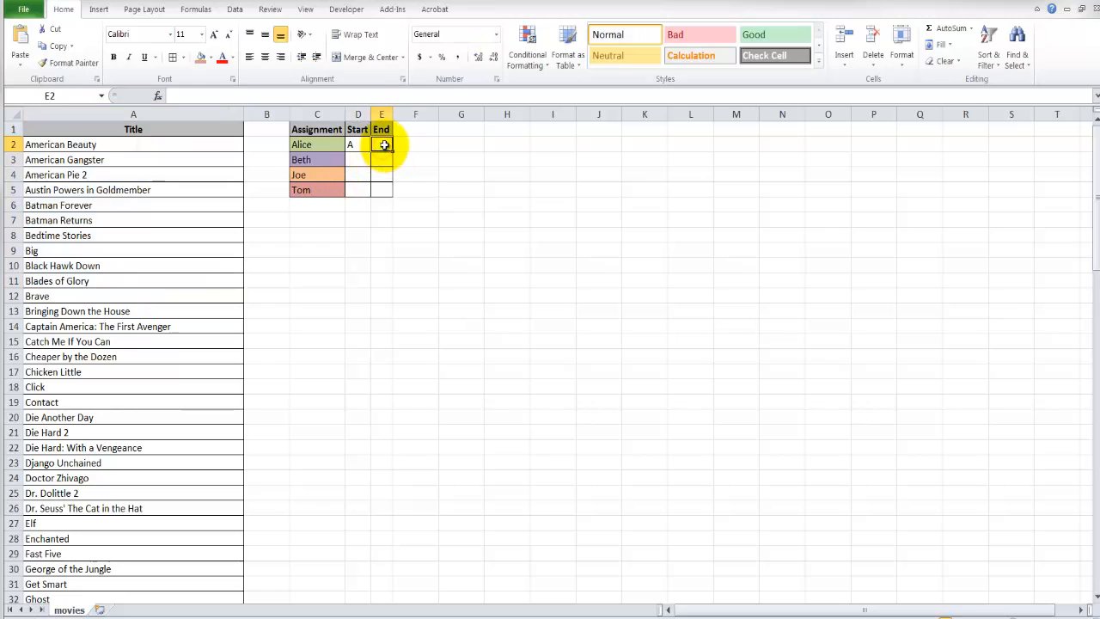
type("G")
left_click(405, 144)
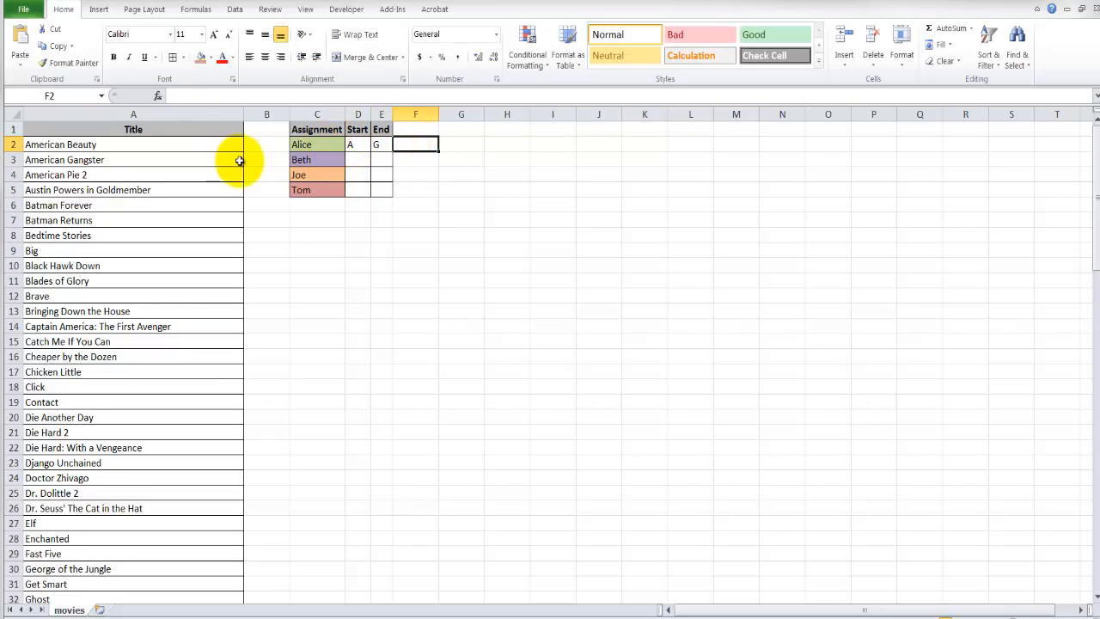
left_click(351, 145)
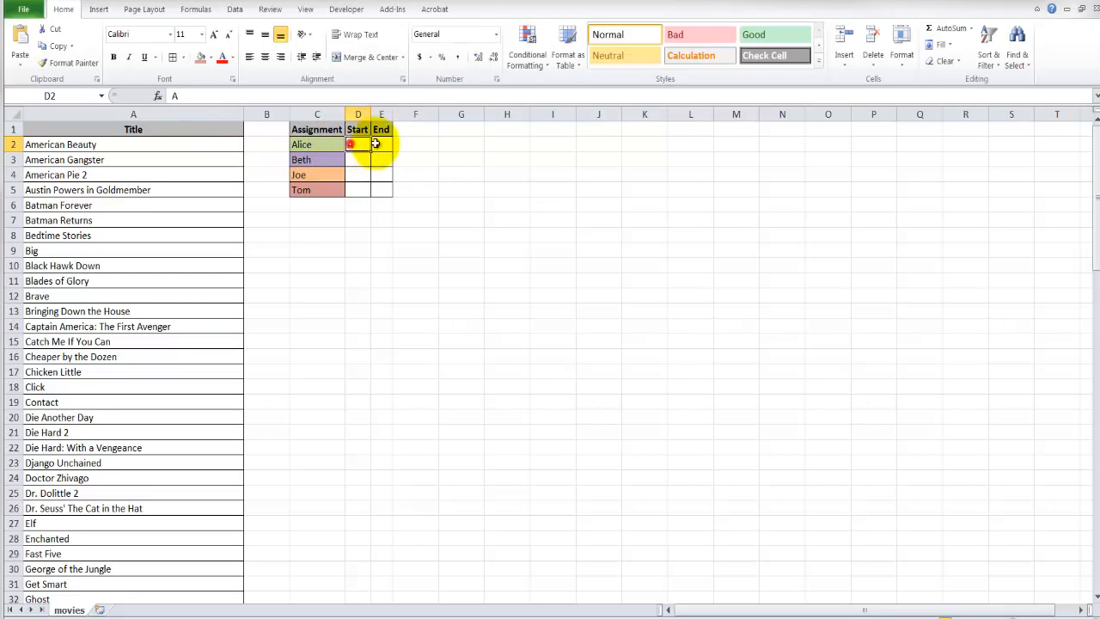
left_click_drag(78, 146, 89, 437)
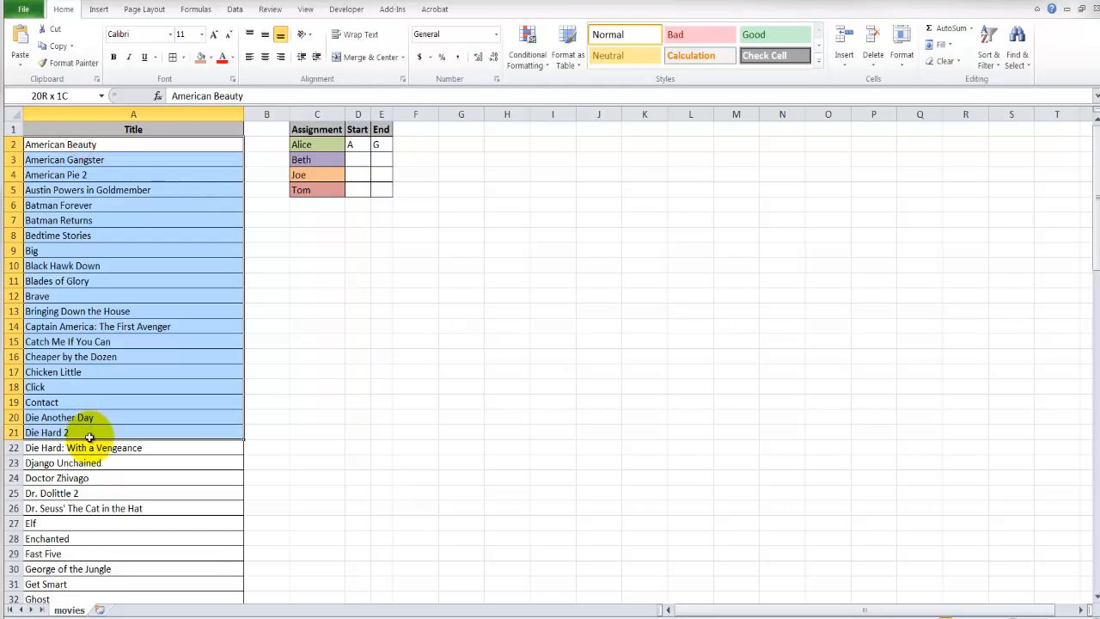
left_click_drag(351, 144, 378, 144)
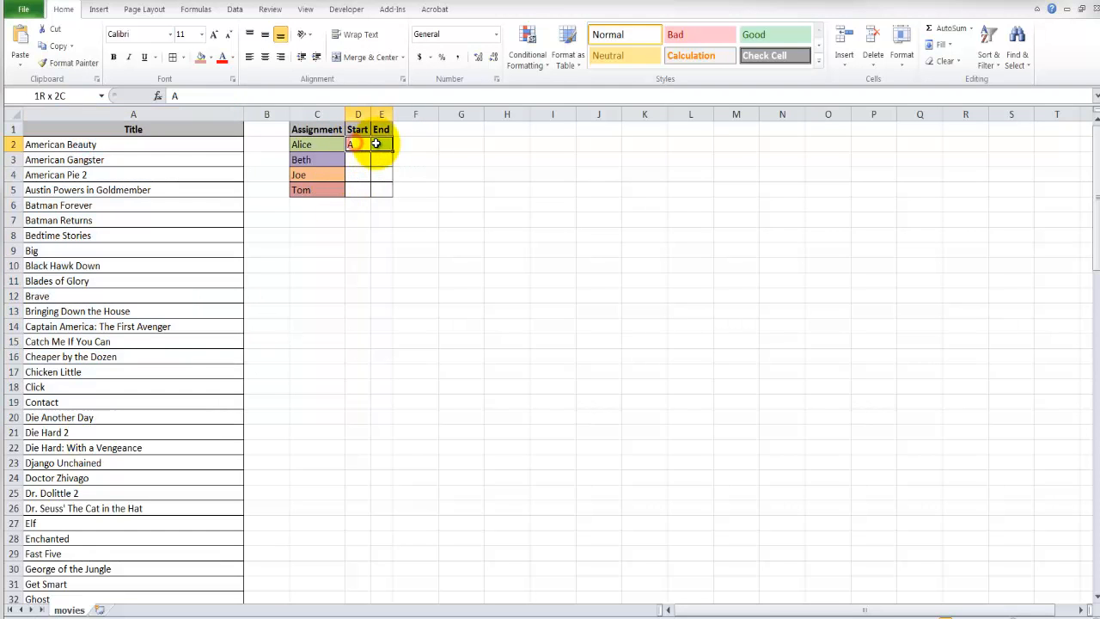
Step: Create a conditional formatting rule on A2 that formats only cells containing a cell value between =$D$2 and =$E$2
left_click(54, 145)
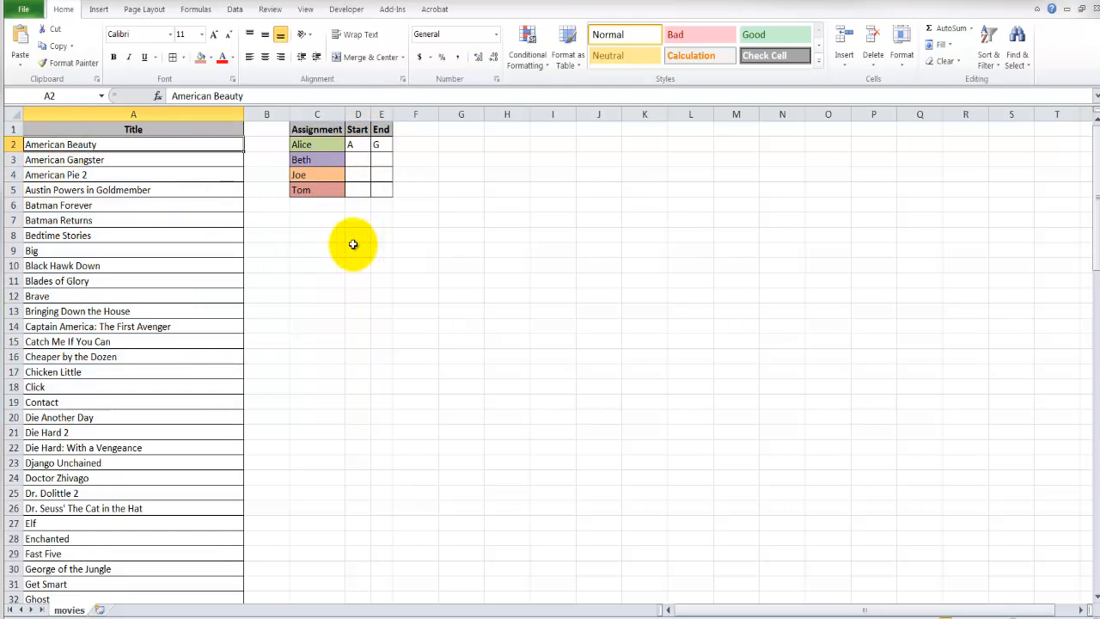
left_click(529, 42)
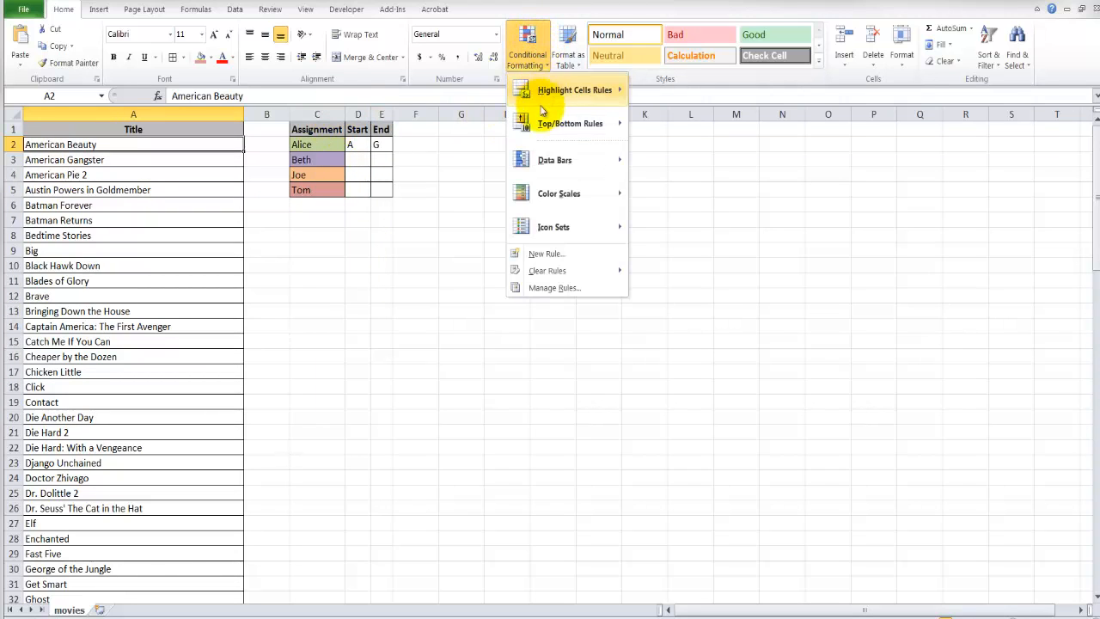
left_click(542, 260)
left_click_drag(666, 42, 505, 148)
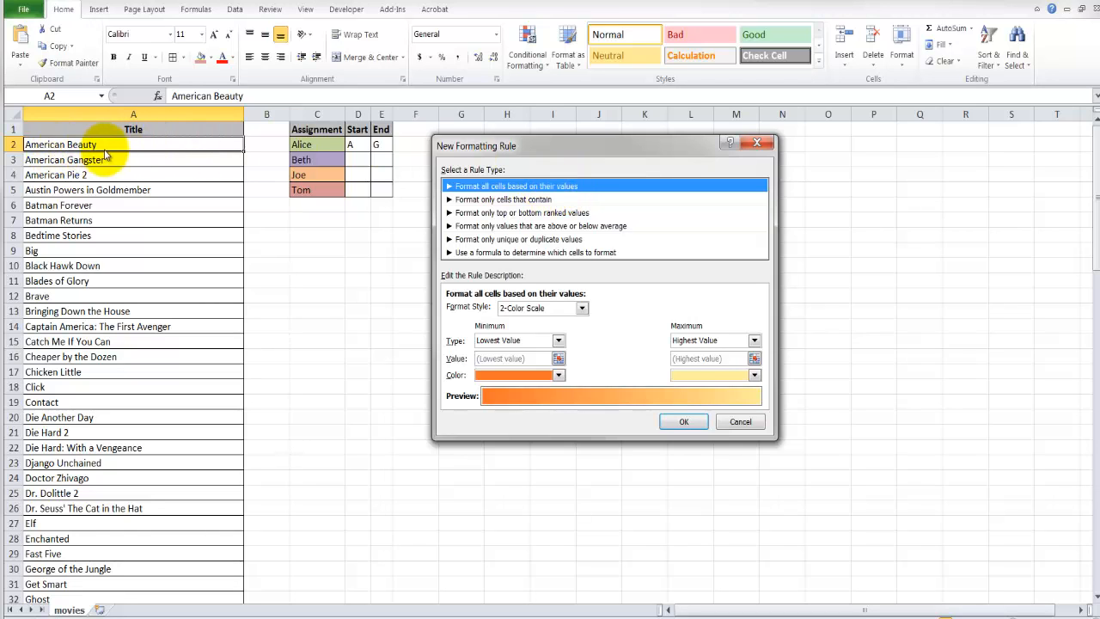
left_click(492, 200)
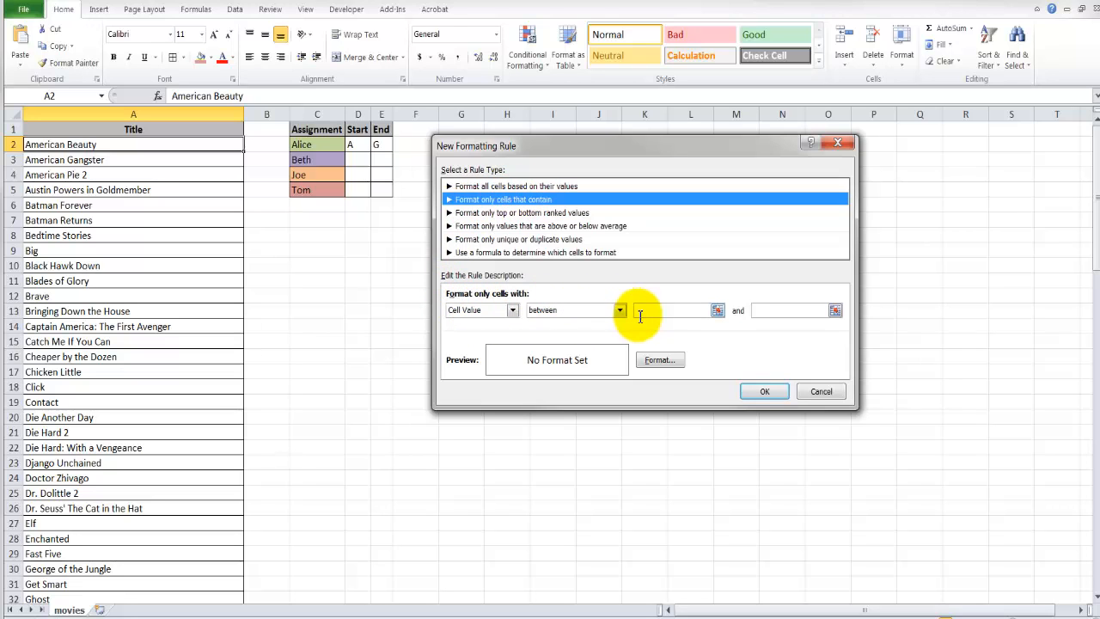
left_click(686, 309)
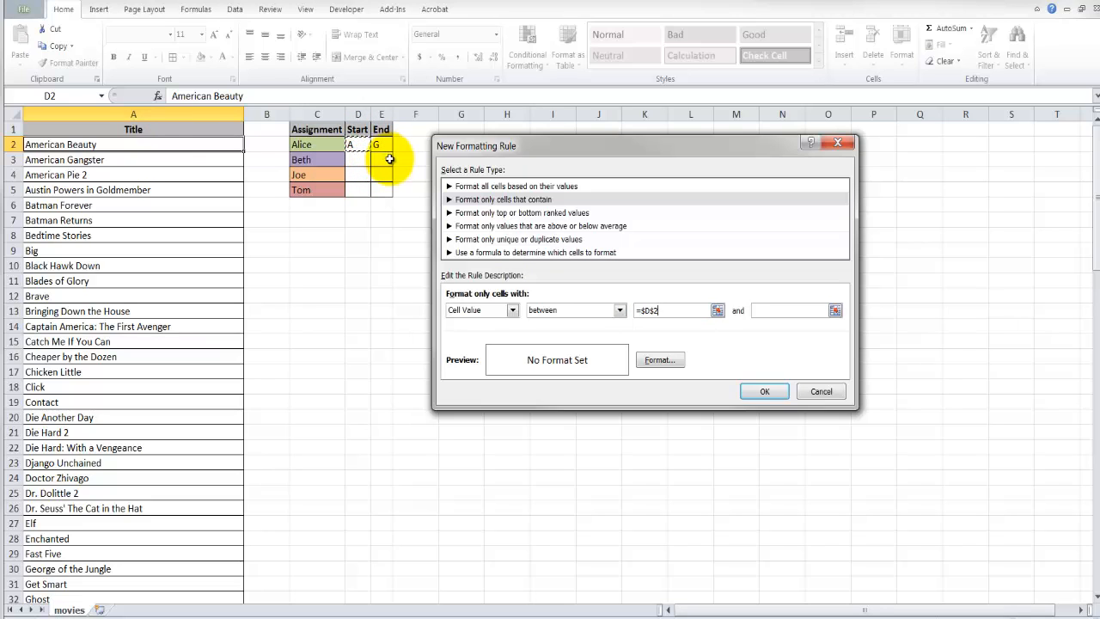
left_click(768, 310)
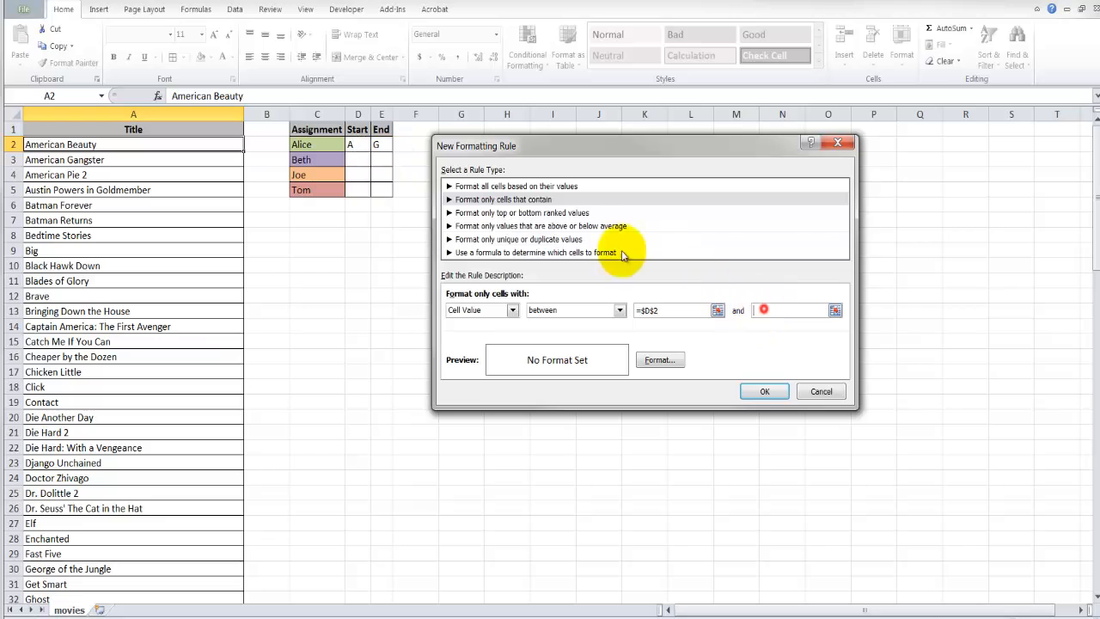
left_click(378, 145)
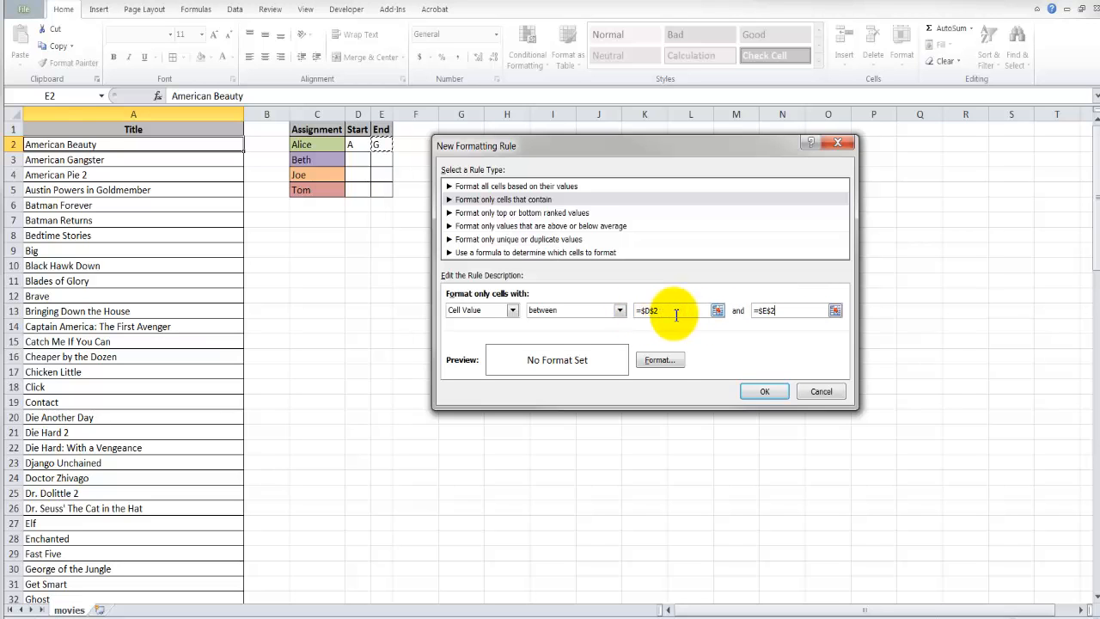
Step: Give the new rule a light olive green fill matching the first assignee's color and apply the rule to A2
left_click(659, 361)
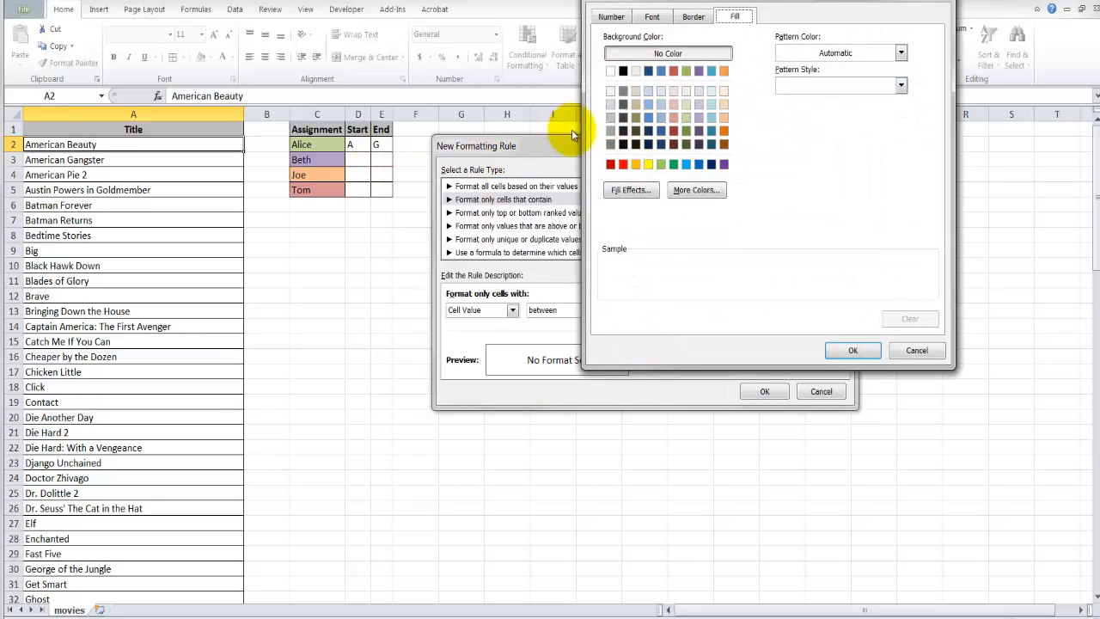
left_click(687, 117)
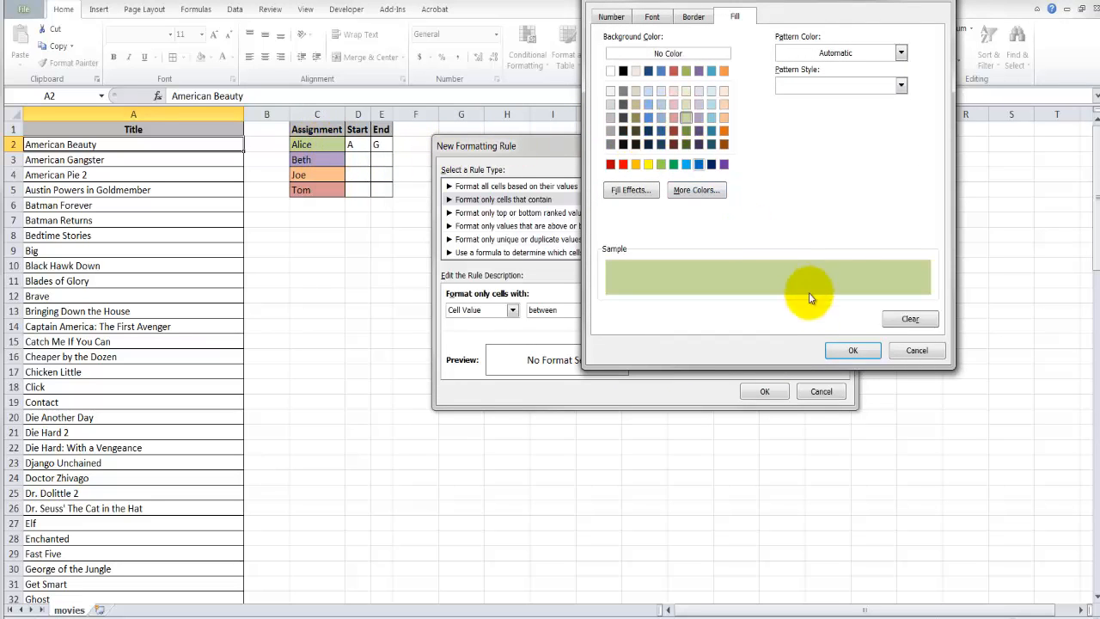
left_click(852, 350)
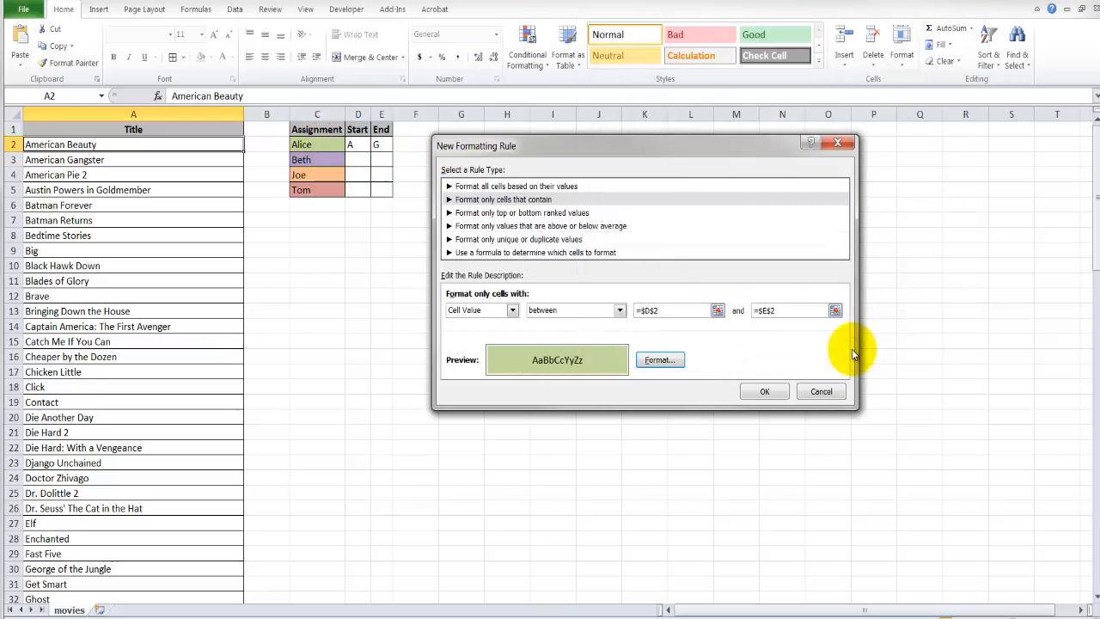
left_click(764, 391)
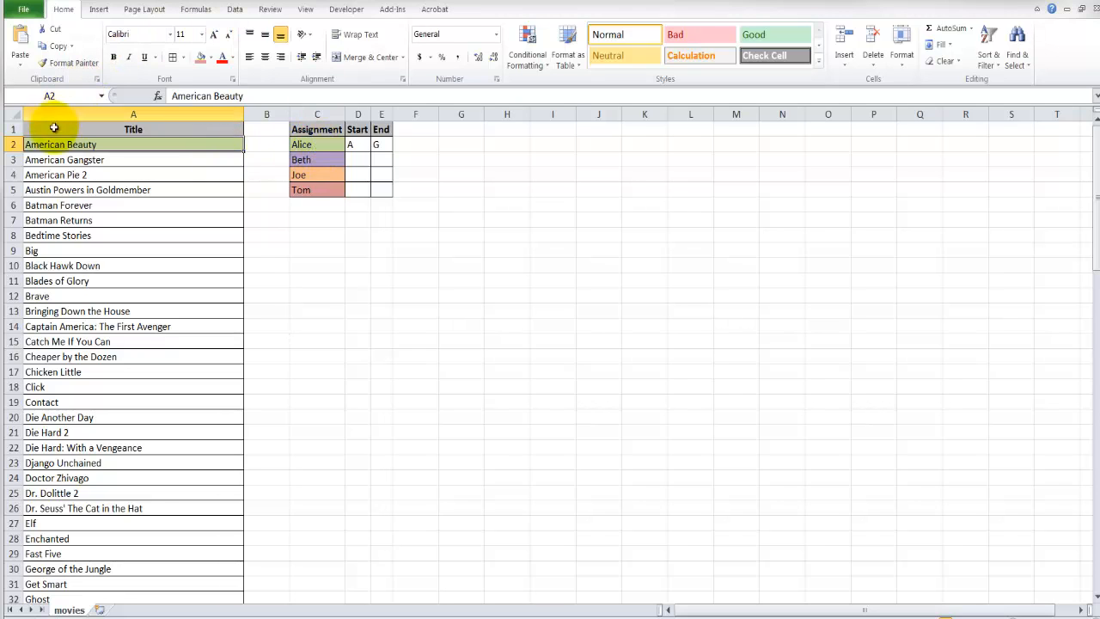
left_click_drag(357, 144, 380, 145)
left_click(355, 143)
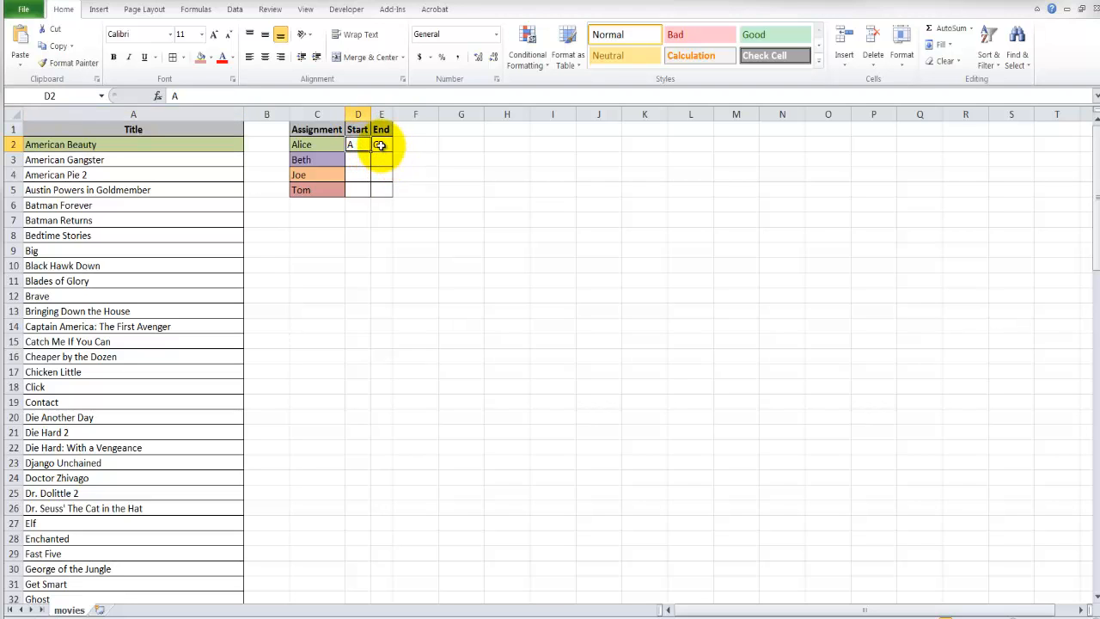
left_click(380, 145)
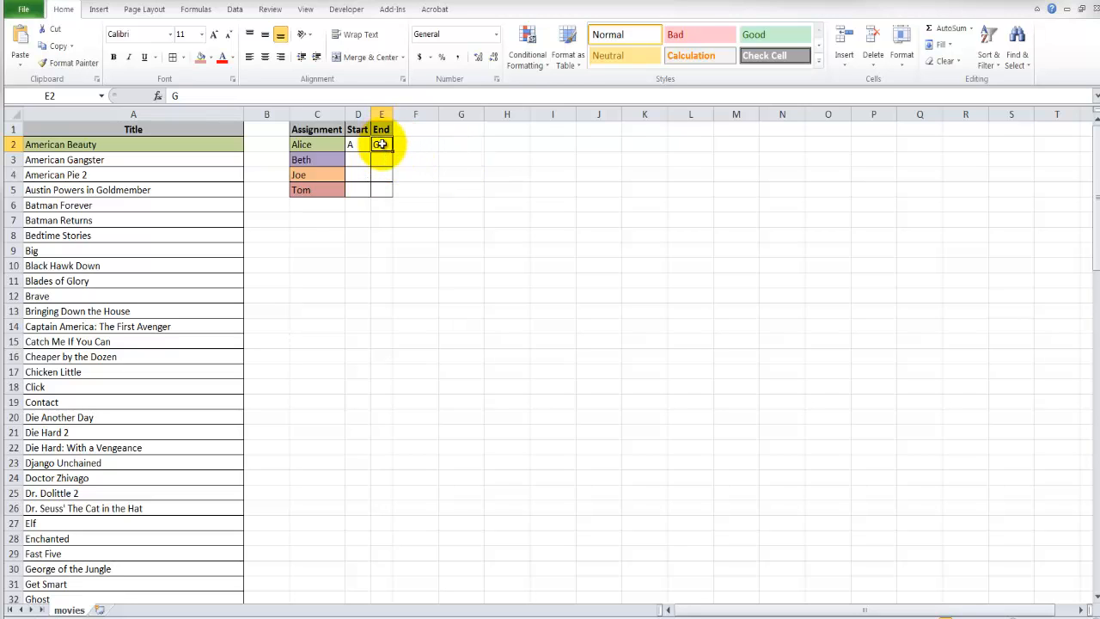
Step: Copy the formatting of A2 with Format Painter onto the movie titles from A3 down the Title column
left_click(180, 144)
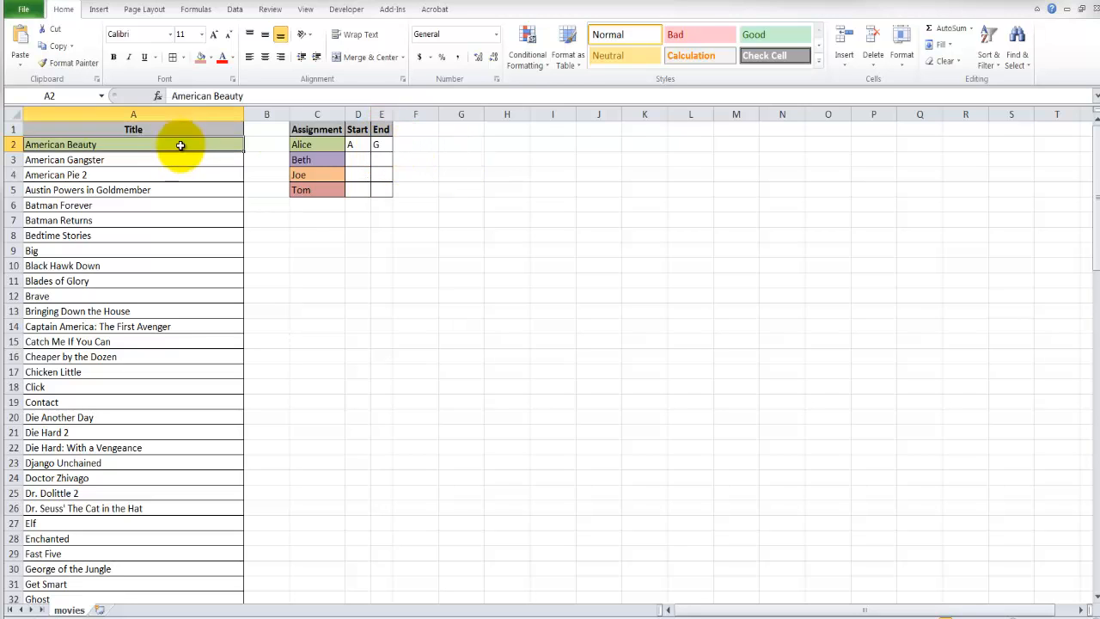
left_click(74, 65)
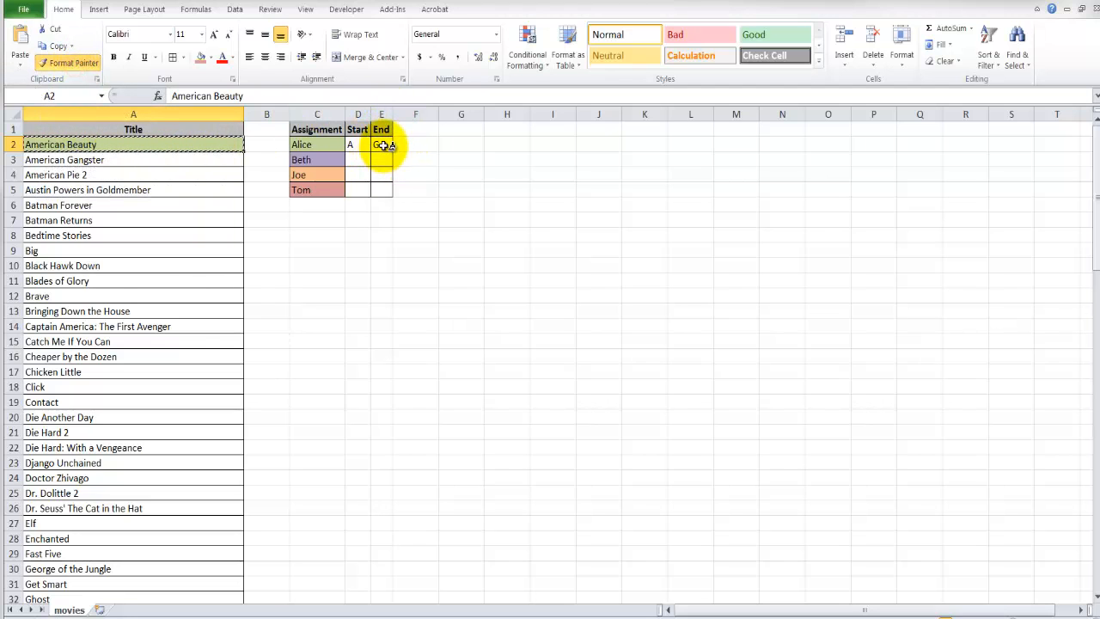
mouse_move(152, 160)
left_mouse_down()
mouse_move(152, 319)
mouse_move(152, 157)
mouse_move(244, 584)
mouse_move(187, 555)
mouse_move(180, 575)
mouse_move(163, 510)
left_mouse_up()
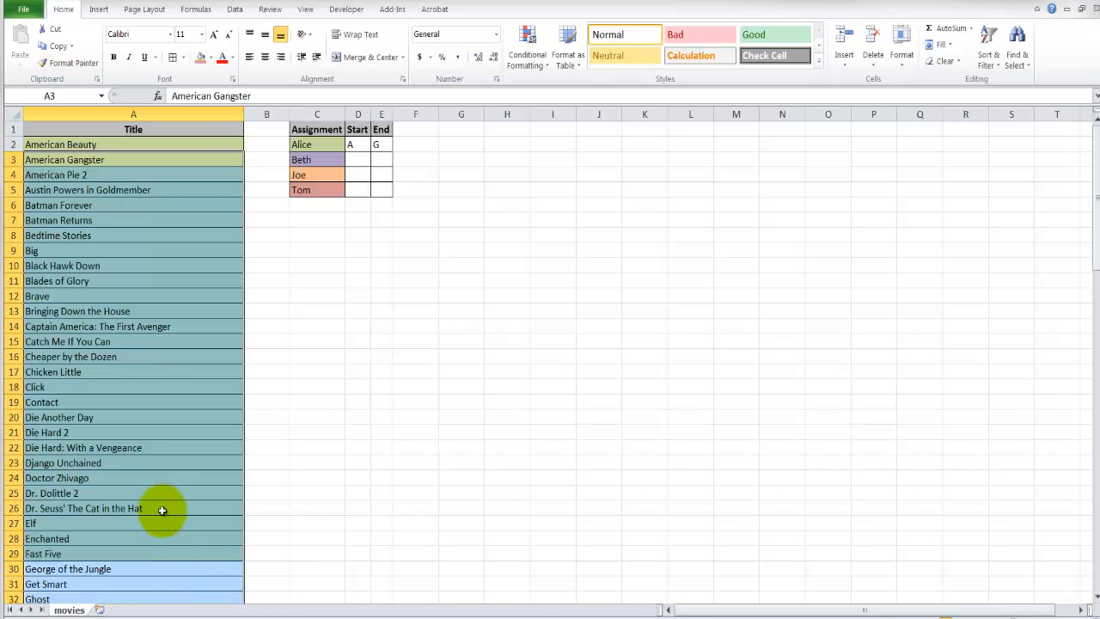
left_click(149, 142)
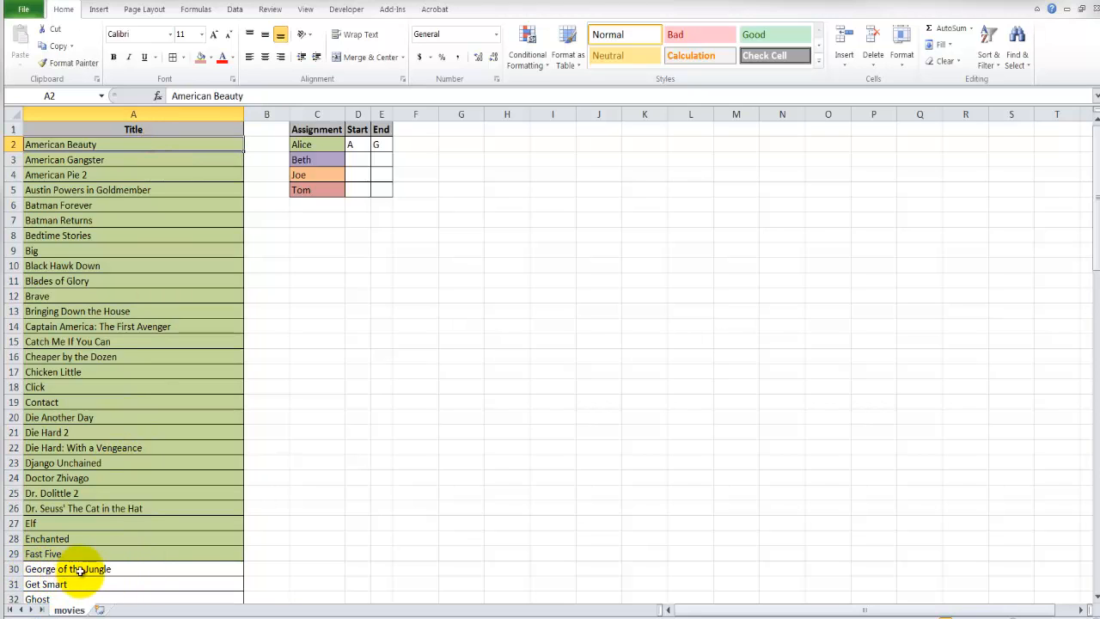
Step: Enter =E2 as the second assignee's Start letter in D3 and fill the formula down to D5
left_click(360, 160)
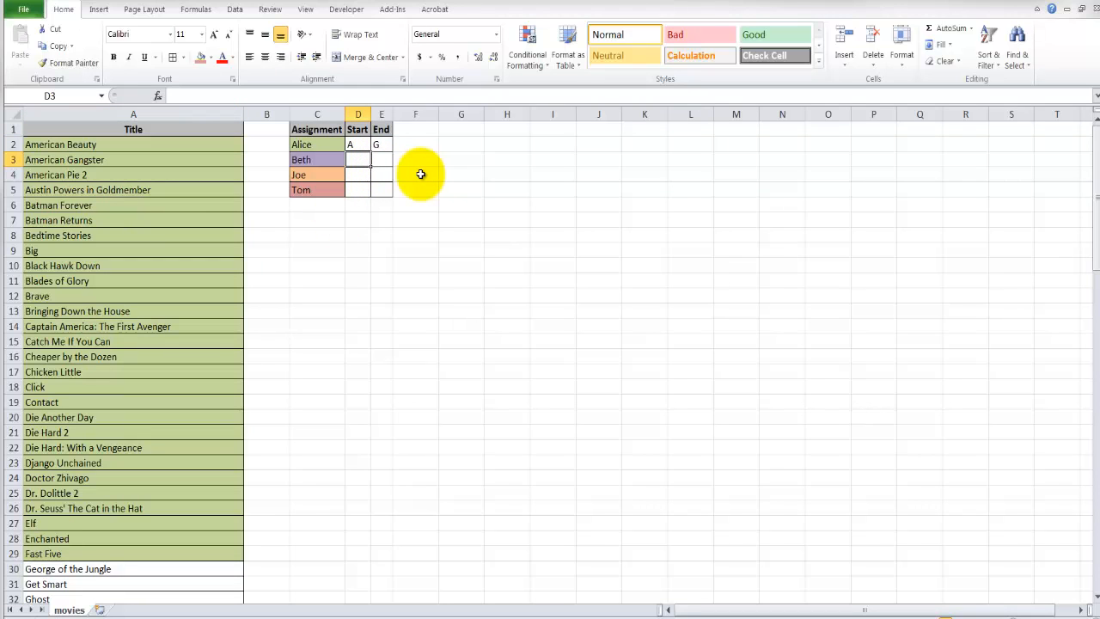
type("=")
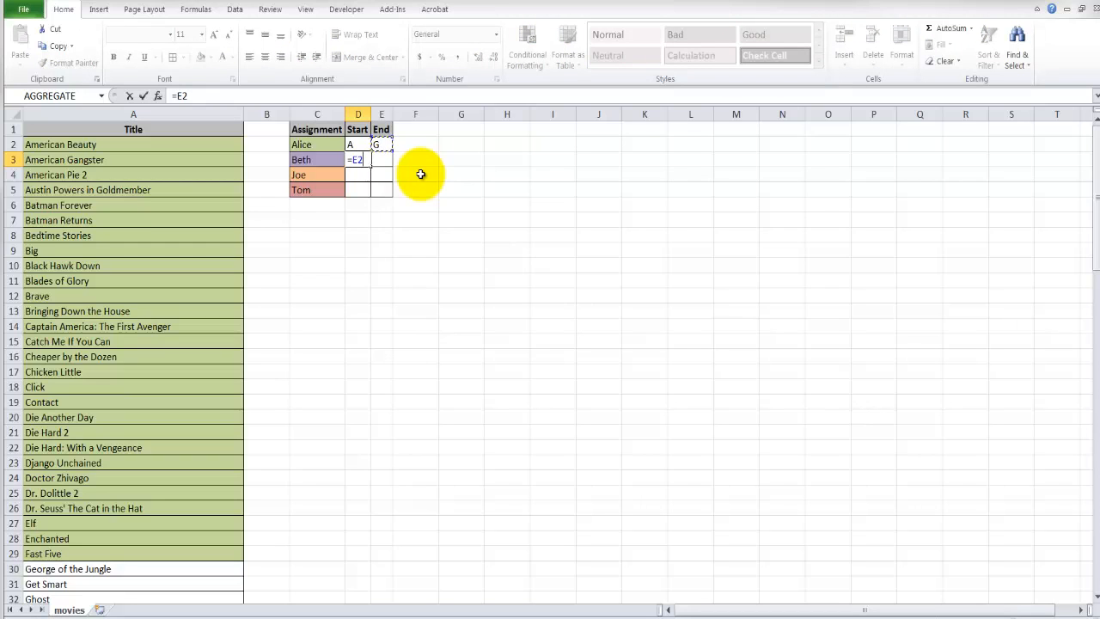
key("Return")
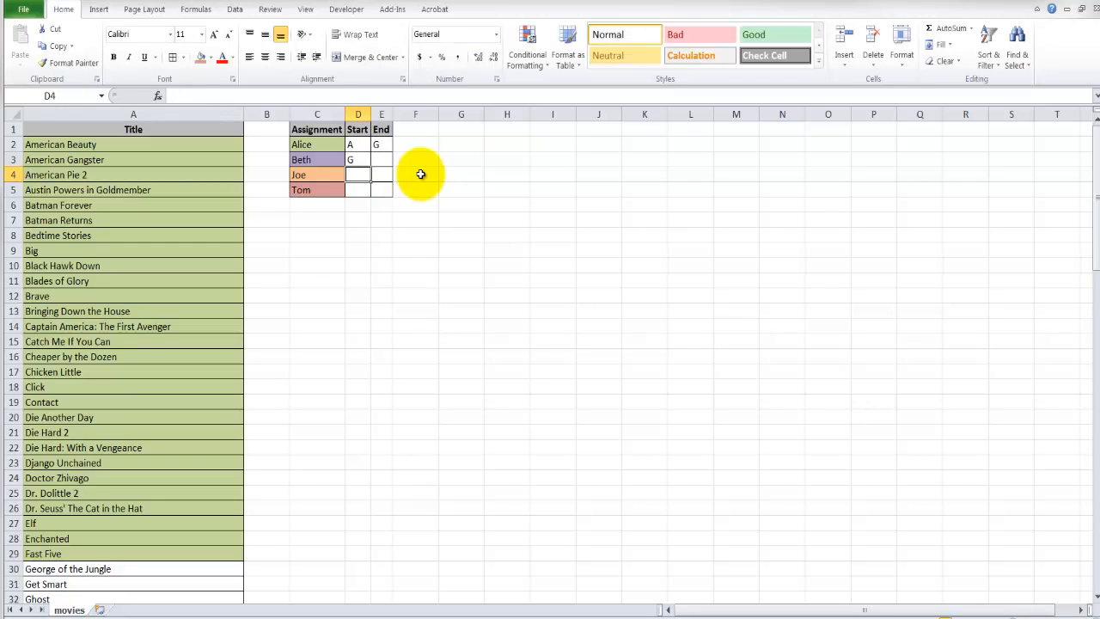
left_click_drag(361, 159, 370, 191)
left_click(363, 163)
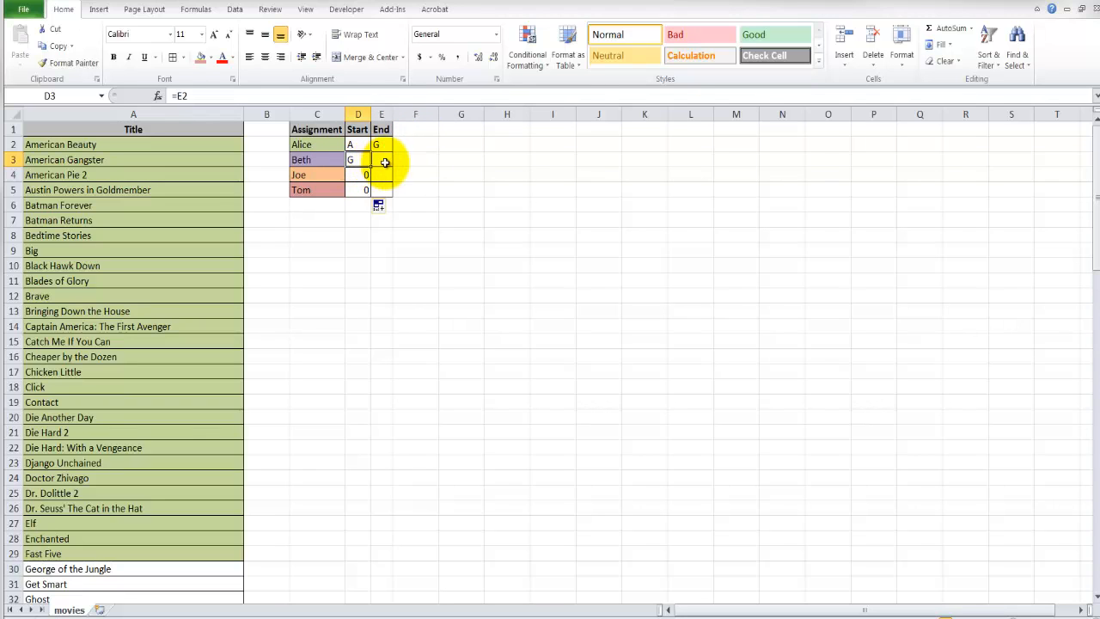
Step: Enter L, T and Z as the End letters in E3, E4 and E5 for the remaining assignees
type("L")
key("Return")
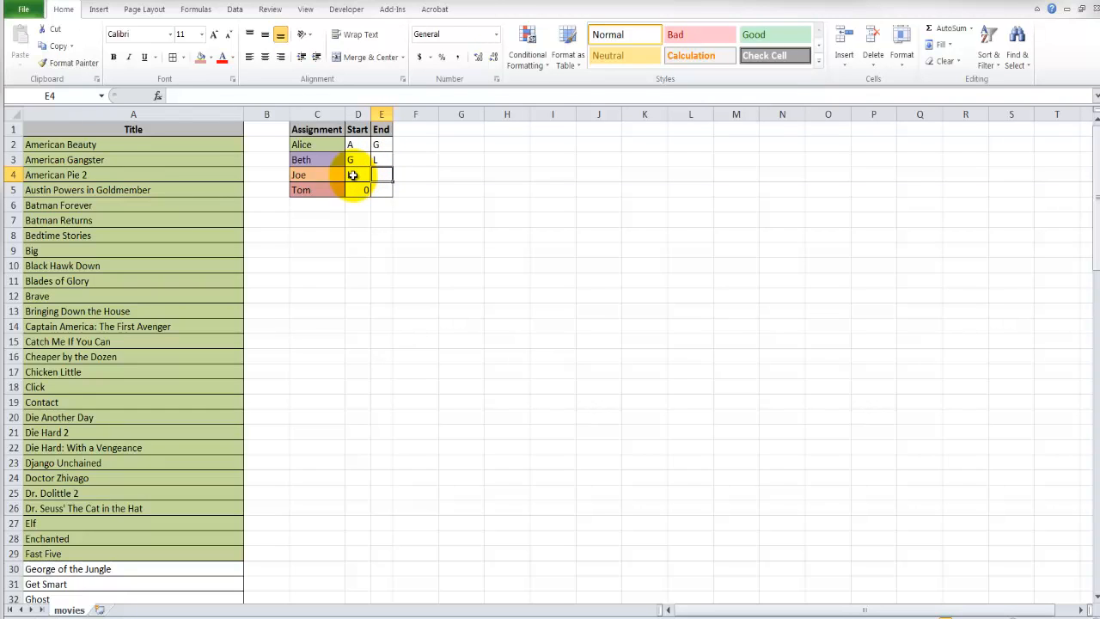
left_click(354, 174)
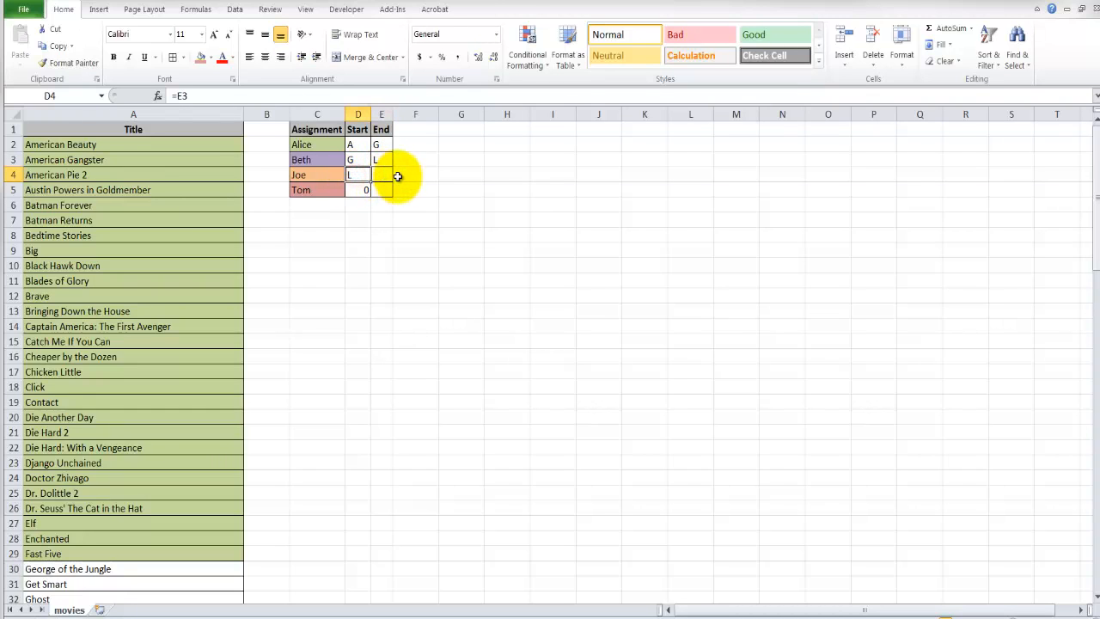
type("T")
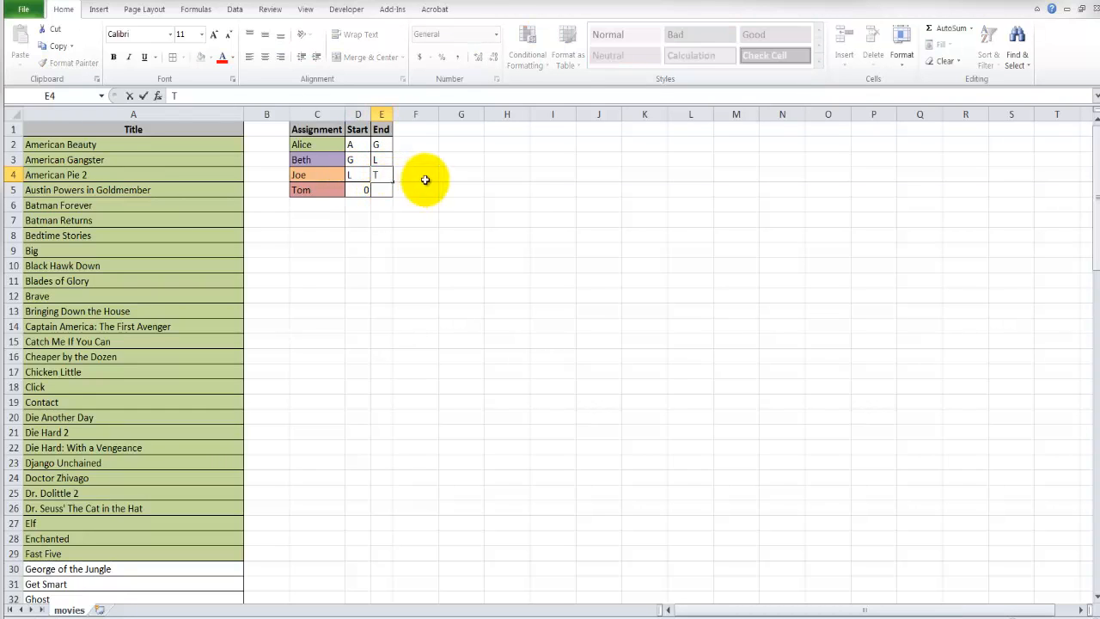
left_click(356, 188)
left_click(388, 190)
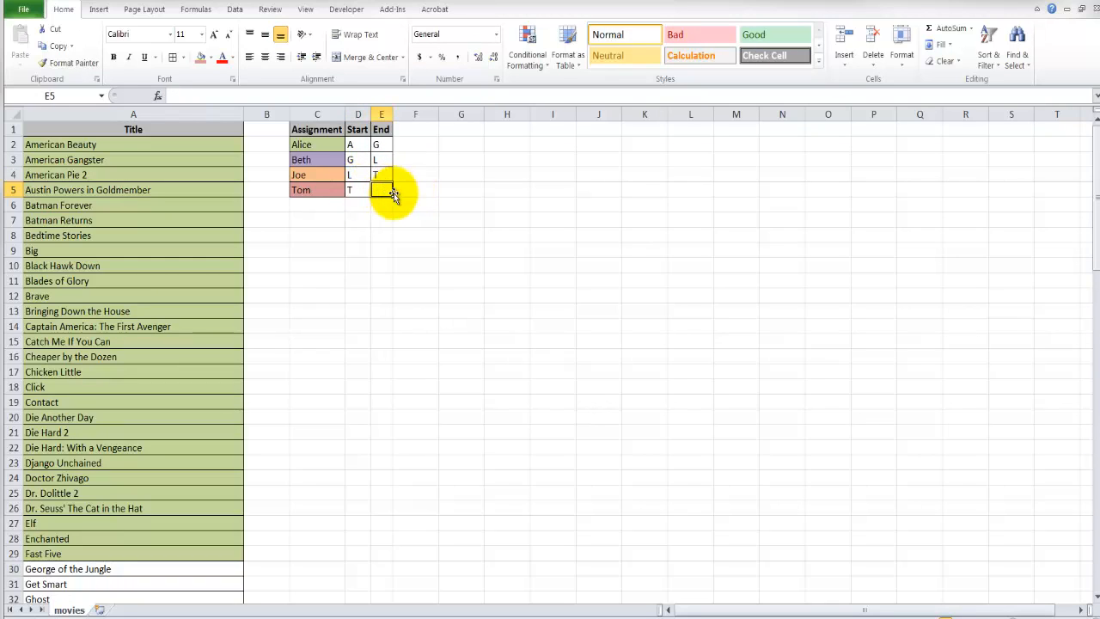
type("Z")
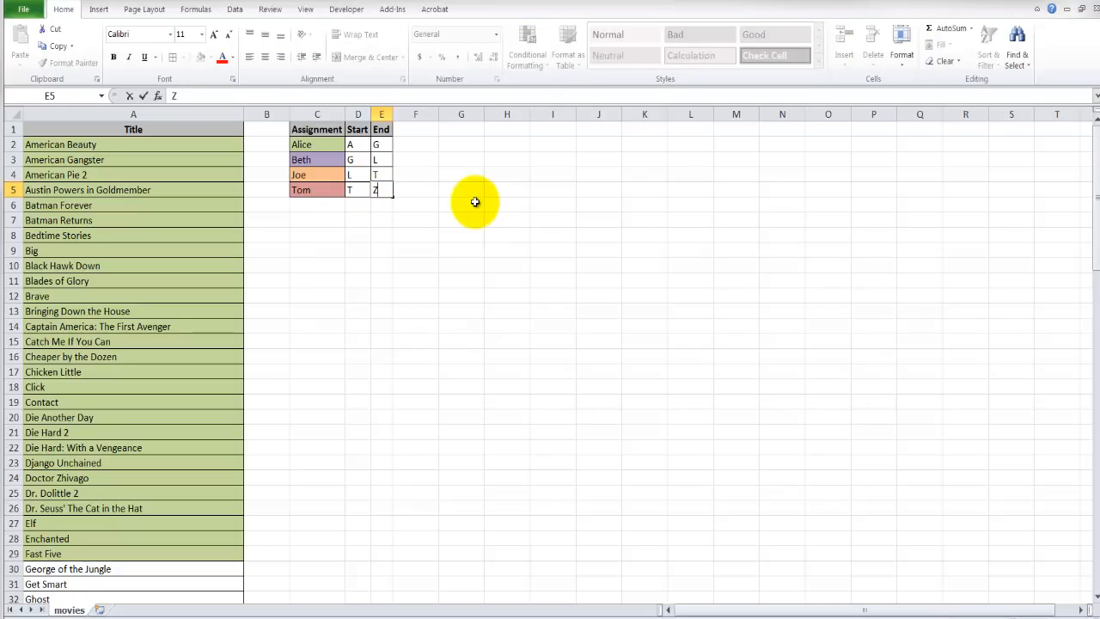
key("Return")
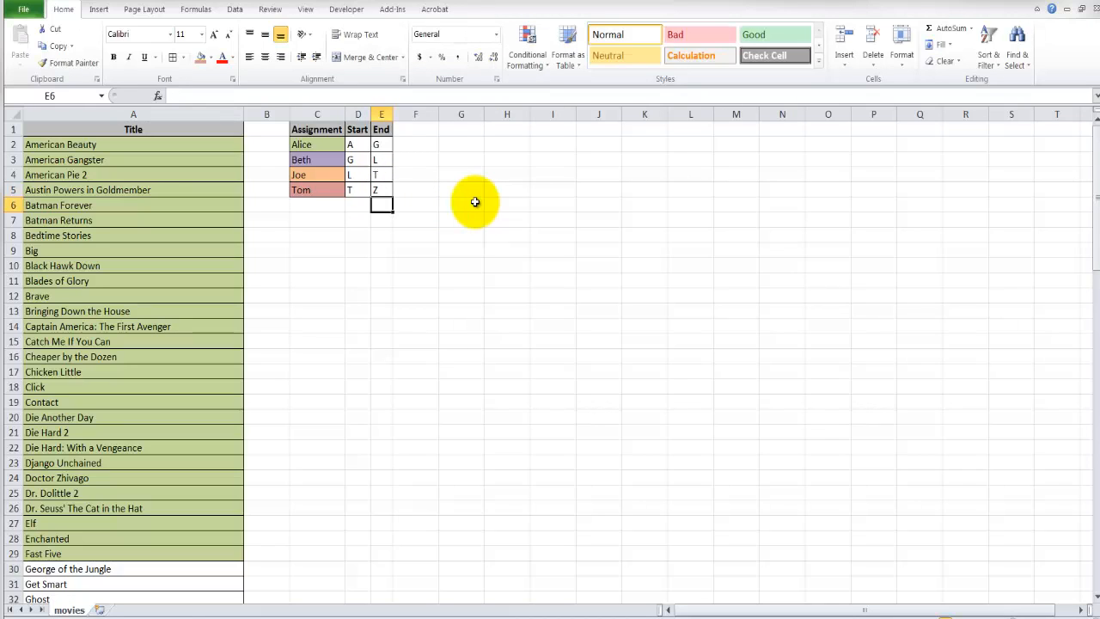
Step: Add a conditional formatting rule on A2 that formats only cells containing a cell value between =$D$3 and =$E$3
left_click(197, 143)
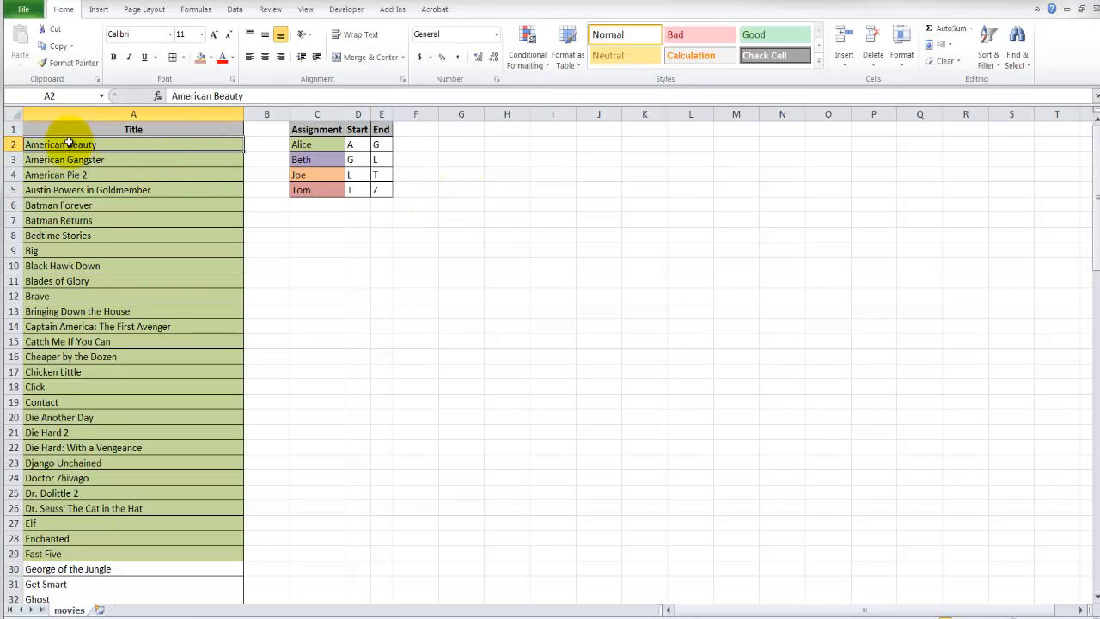
left_click(539, 57)
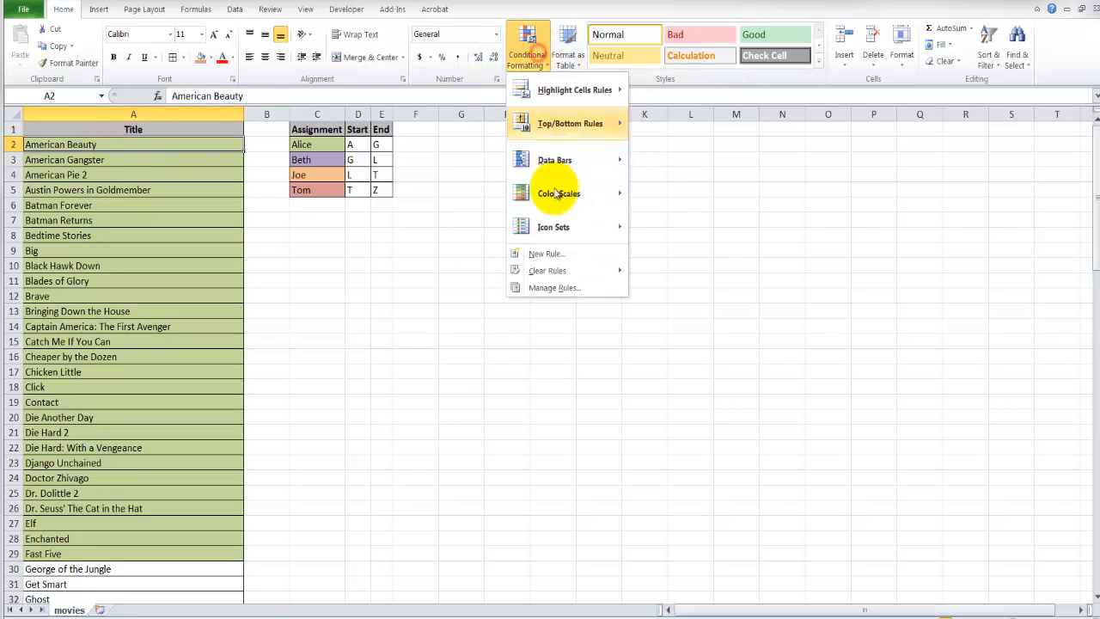
left_click(569, 255)
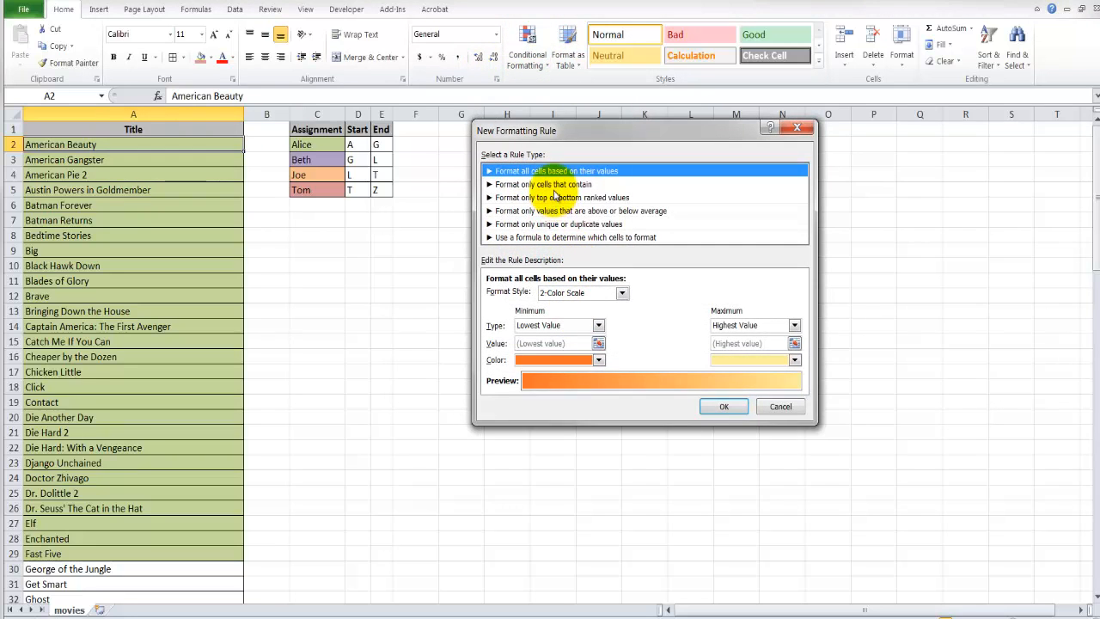
left_click(554, 185)
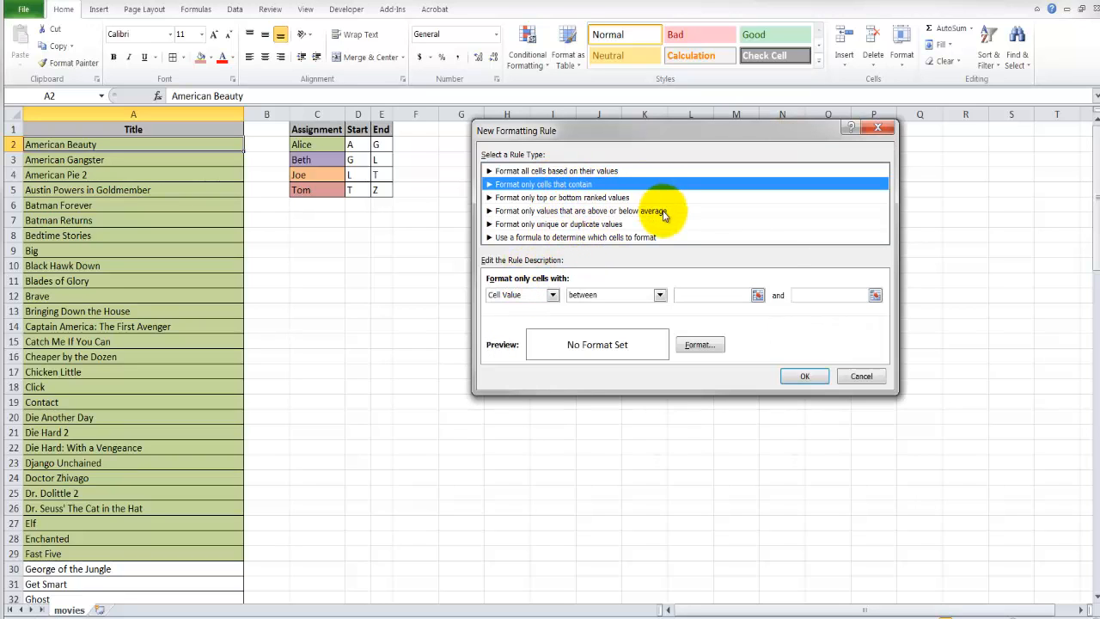
left_click(689, 296)
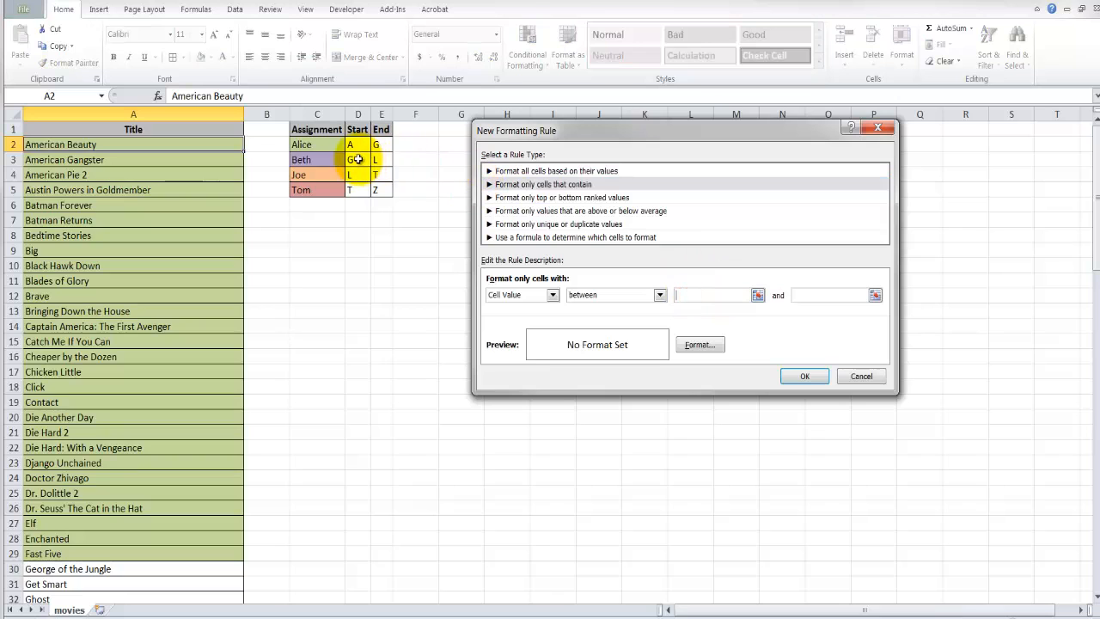
left_click(795, 294)
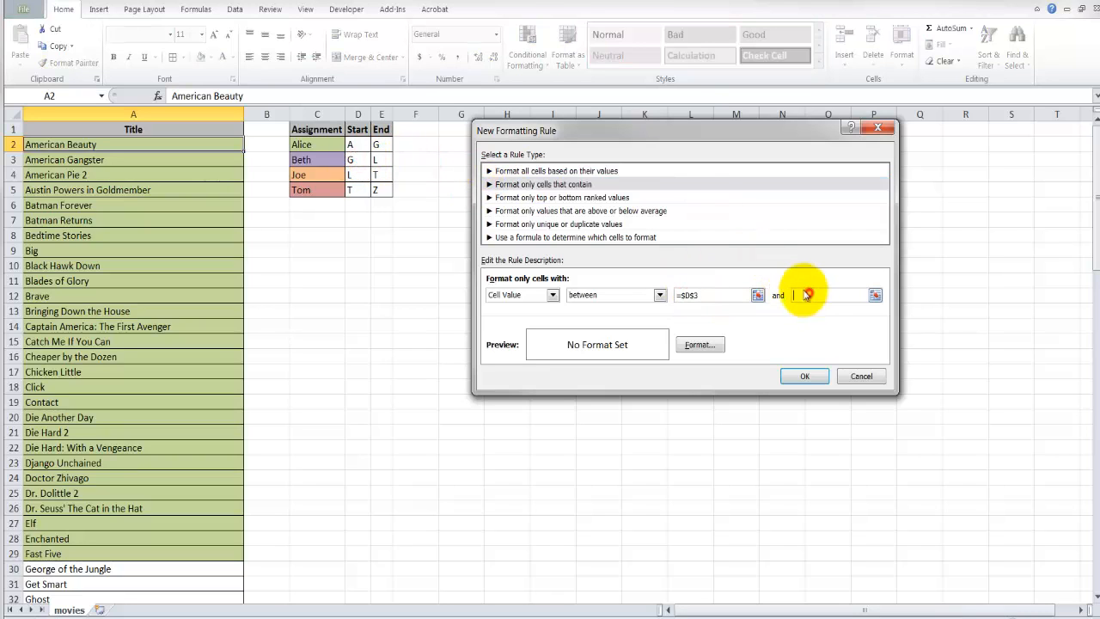
left_click(378, 158)
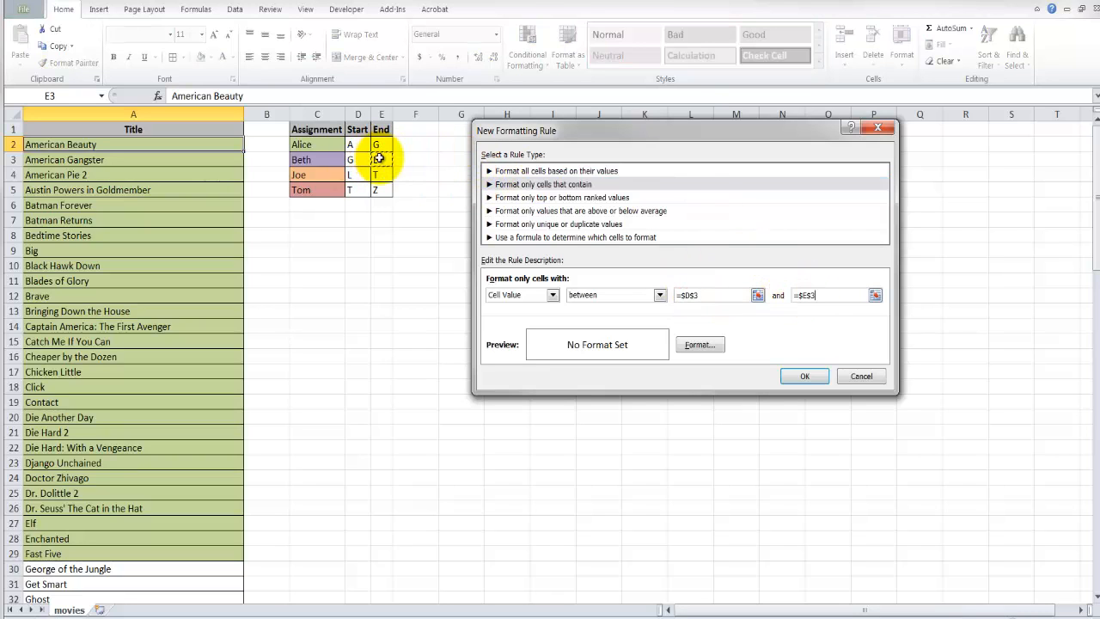
Step: Give the new rule a light purple fill matching the second assignee's color and apply the rule to A2
left_click(705, 343)
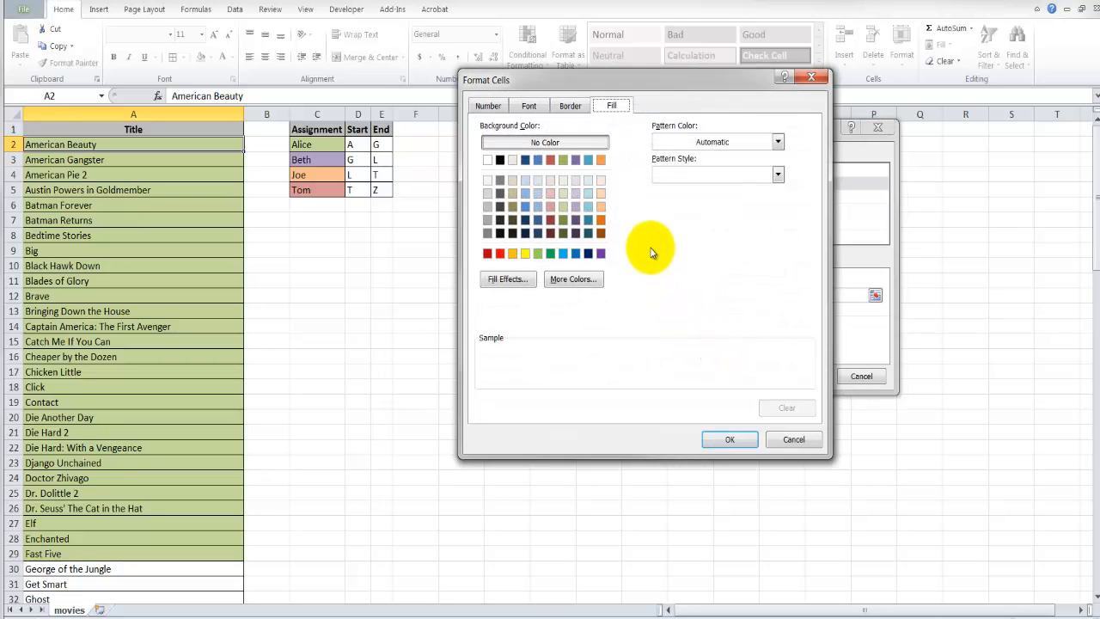
left_click(576, 208)
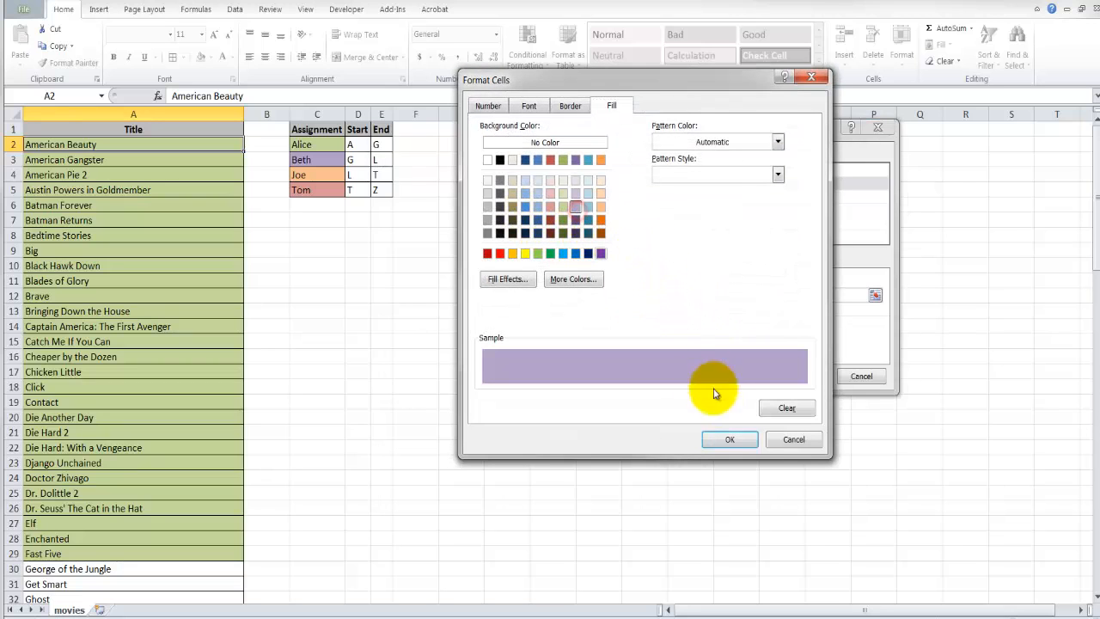
left_click(727, 438)
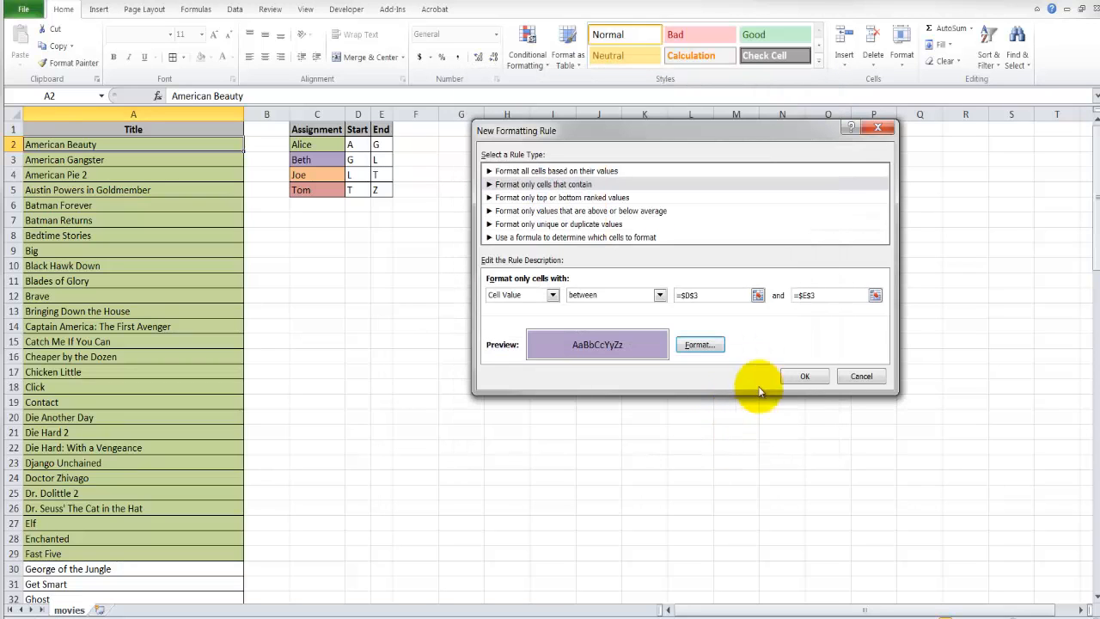
left_click(804, 375)
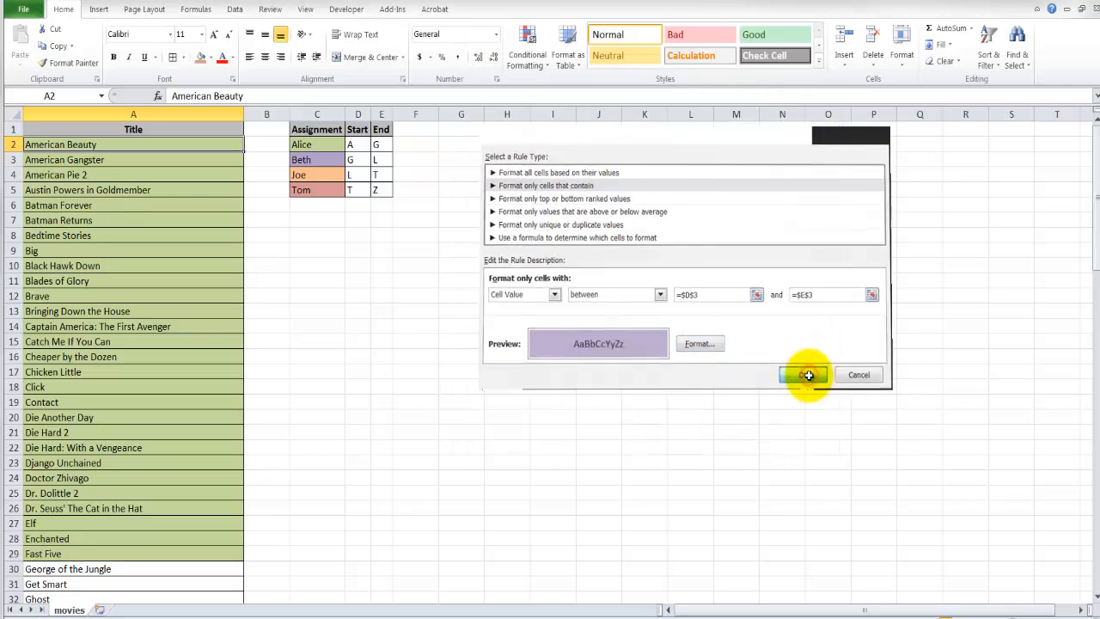
Step: Copy A2's formatting with Format Painter onto the titles from A3 down and check the coloring along the Title column
left_click(64, 63)
mouse_move(92, 158)
left_mouse_down()
mouse_move(71, 446)
mouse_move(103, 593)
mouse_move(152, 604)
mouse_move(129, 529)
mouse_move(128, 562)
left_mouse_up()
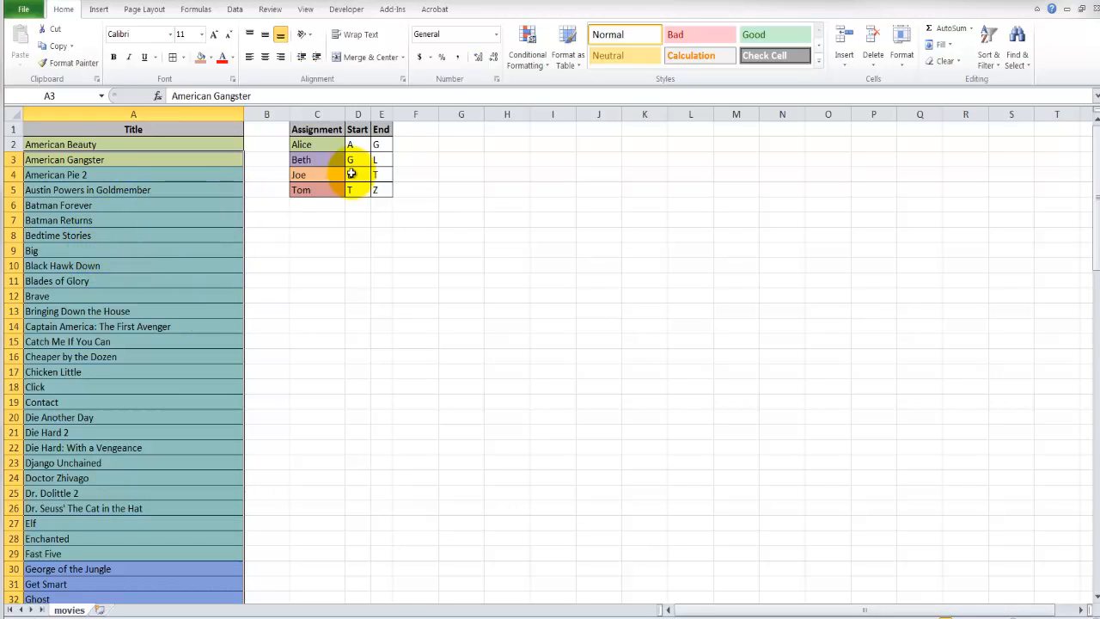
scroll(146, 432, "down", 4)
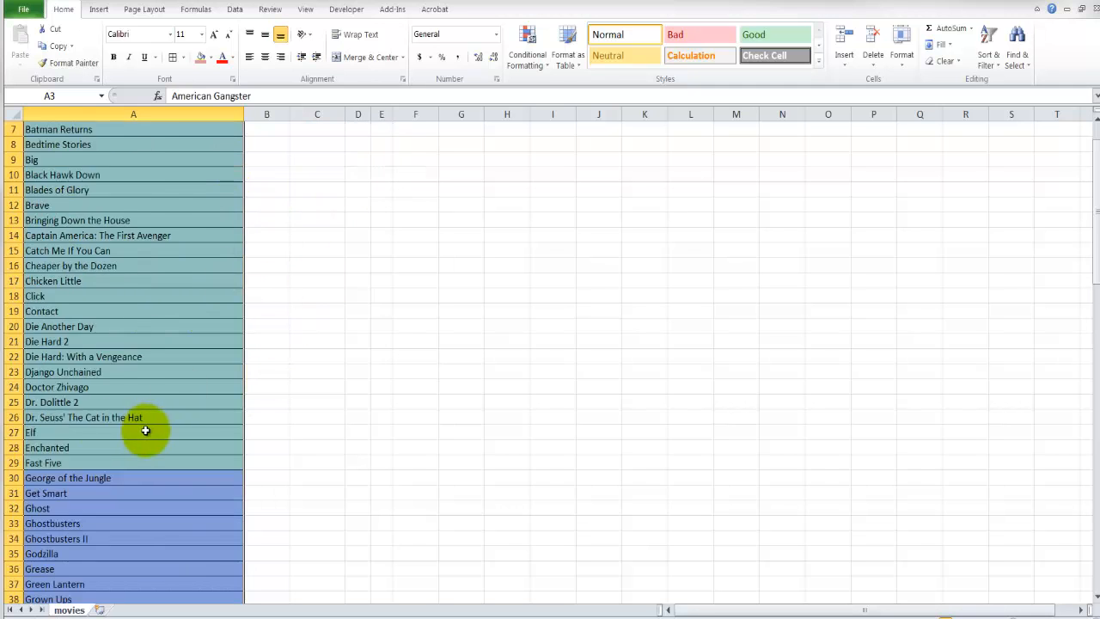
left_click(57, 388)
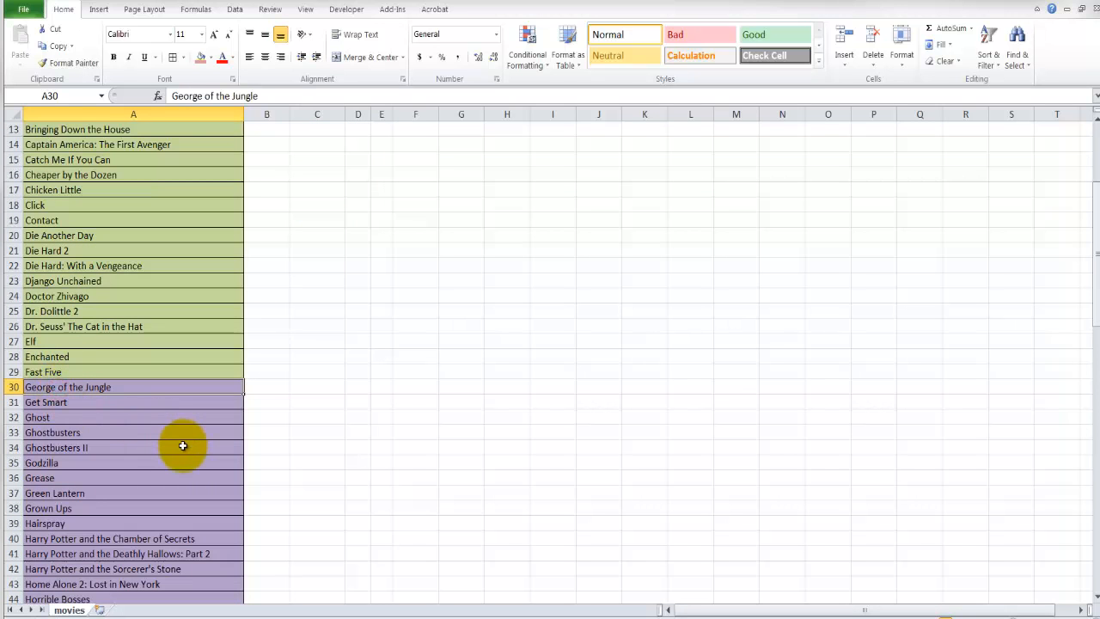
scroll(183, 445, "down", 6)
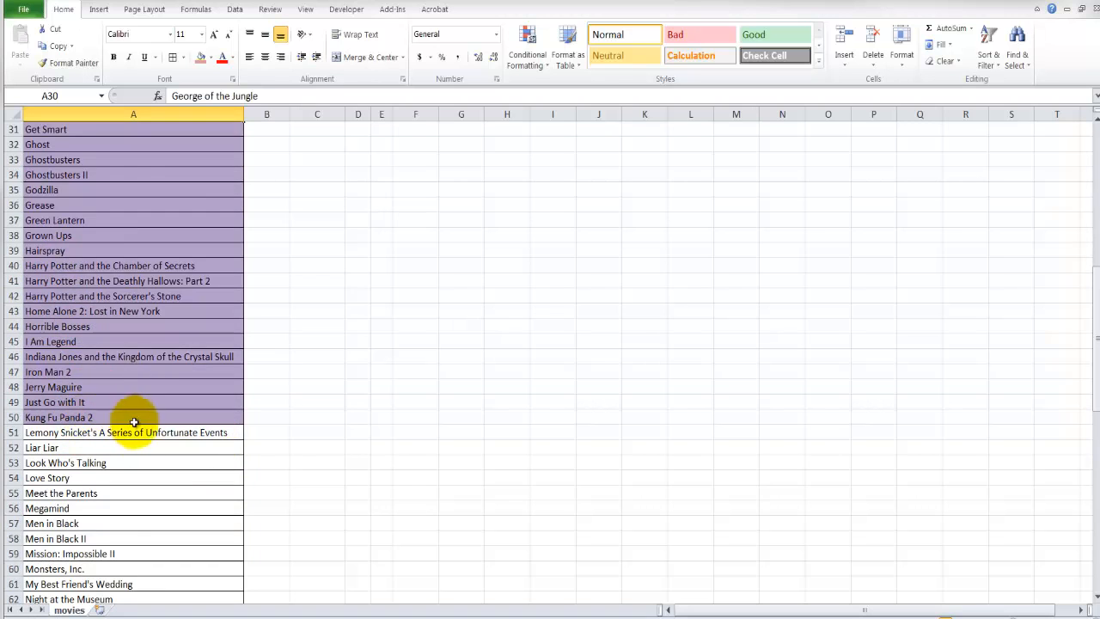
scroll(146, 429, "up", 10)
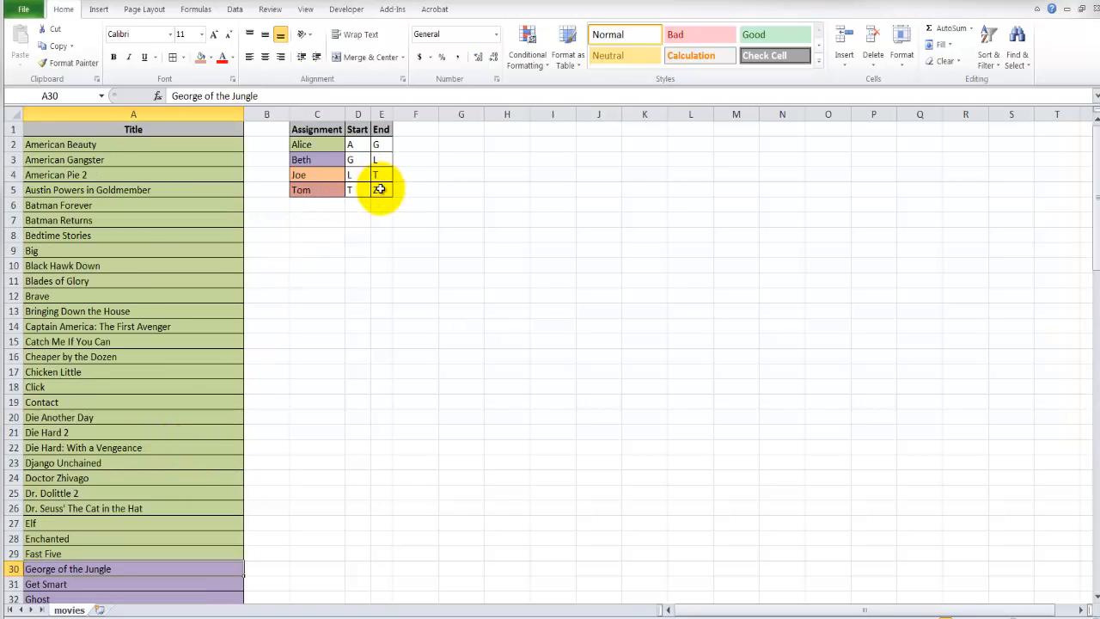
Step: Add a conditional formatting rule on A2 that formats only cells containing a cell value between =$D$4 and =$E$4
left_click(99, 144)
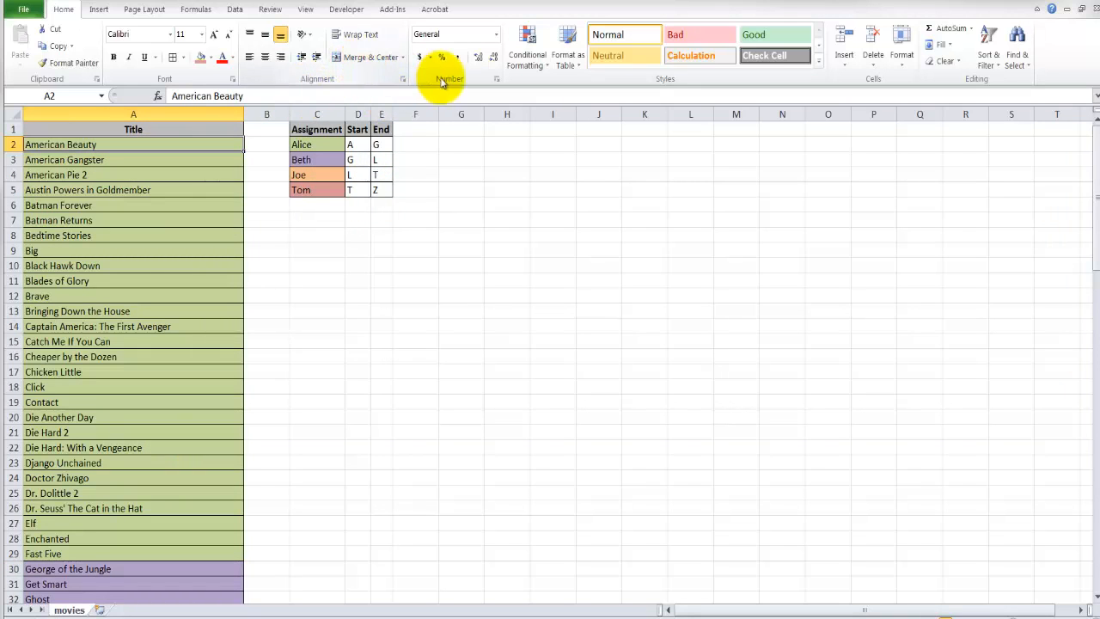
left_click(540, 41)
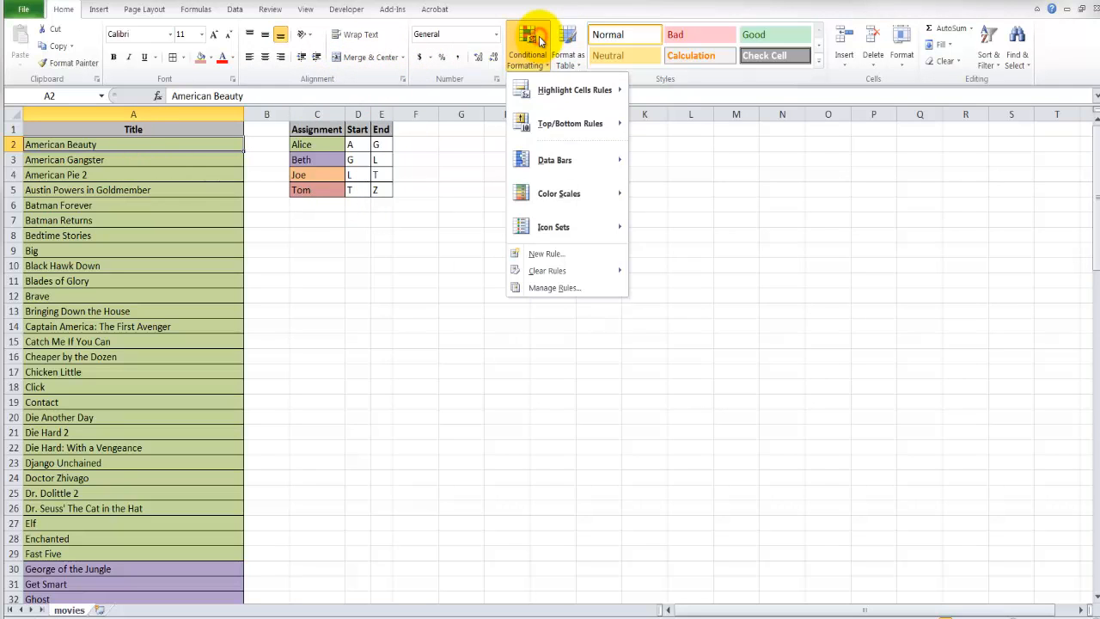
left_click(546, 255)
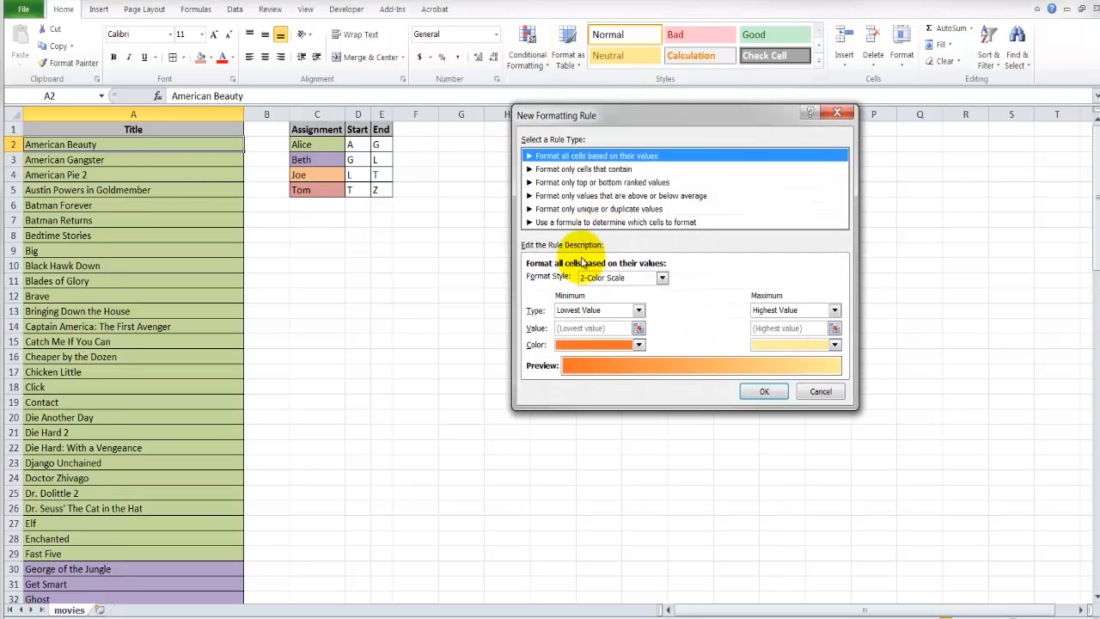
left_click(576, 171)
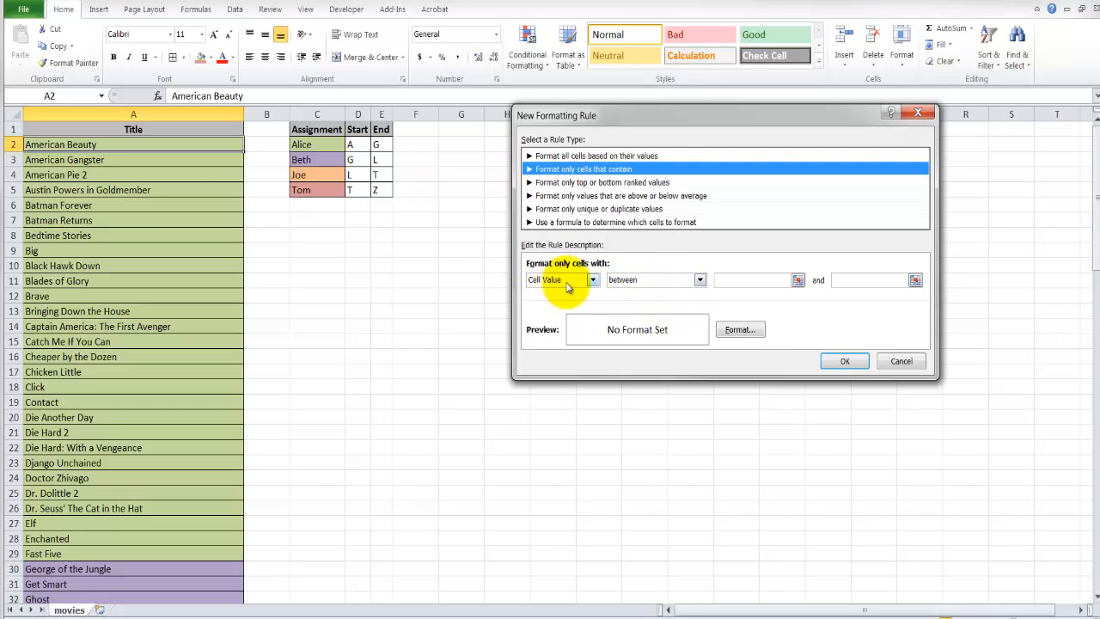
left_click(736, 279)
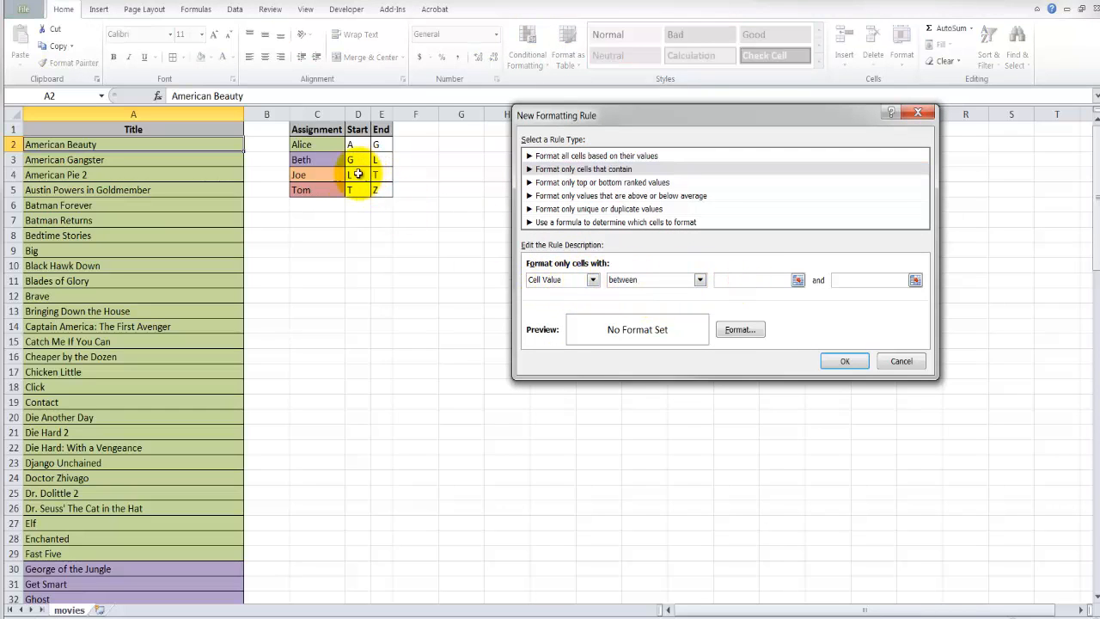
left_click(358, 174)
left_click(851, 279)
left_click(375, 174)
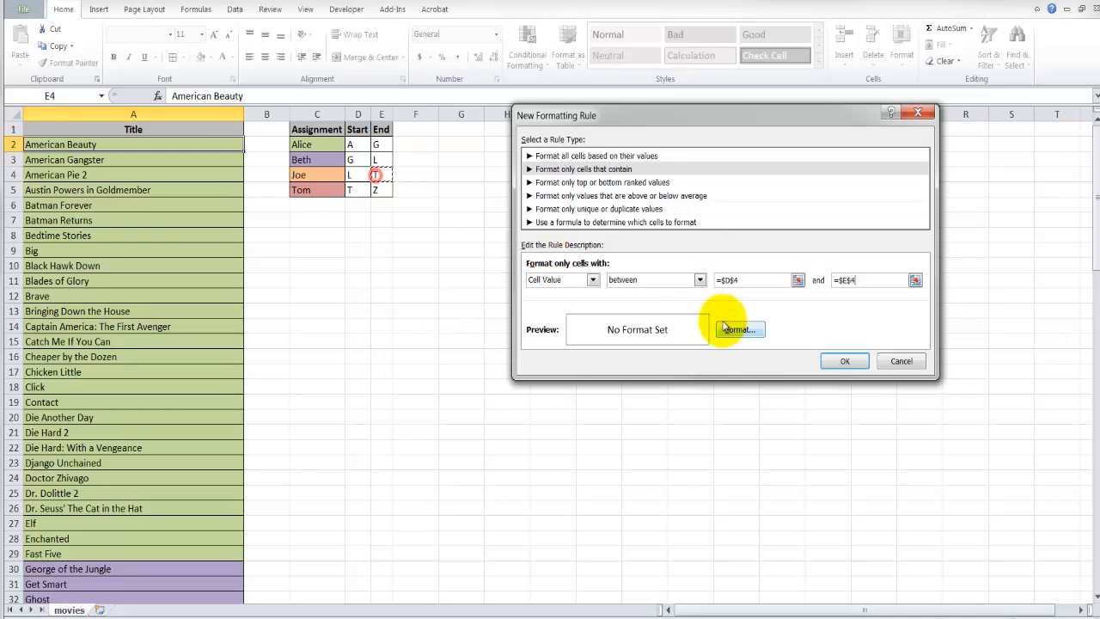
Step: Give the new rule a light orange fill matching the third assignee's color and apply the rule to A2
left_click(726, 330)
left_click(641, 190)
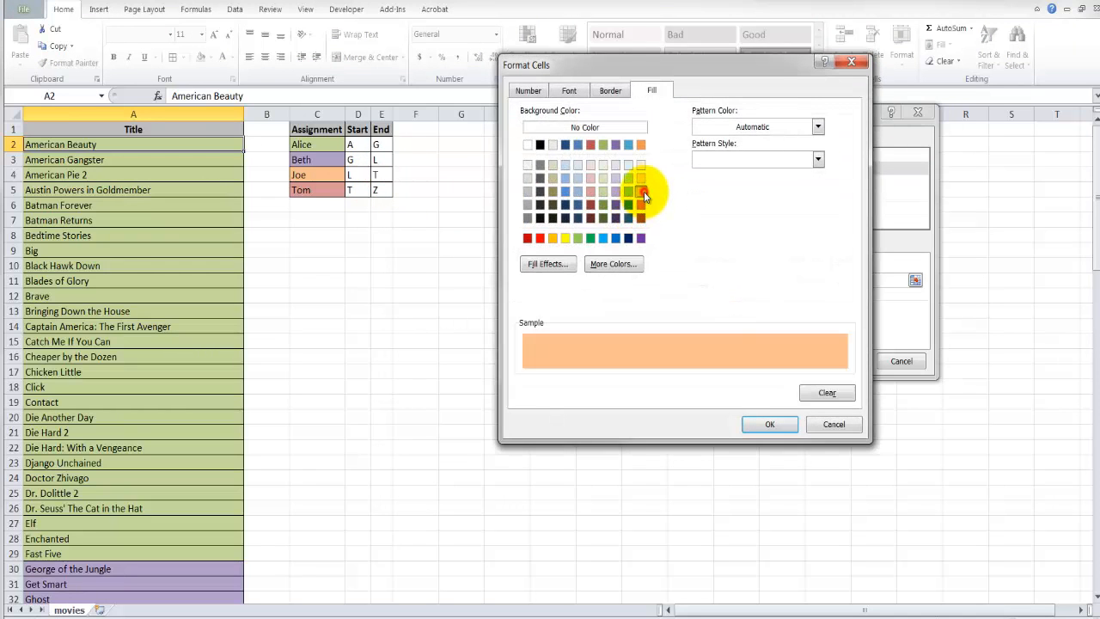
left_click(764, 422)
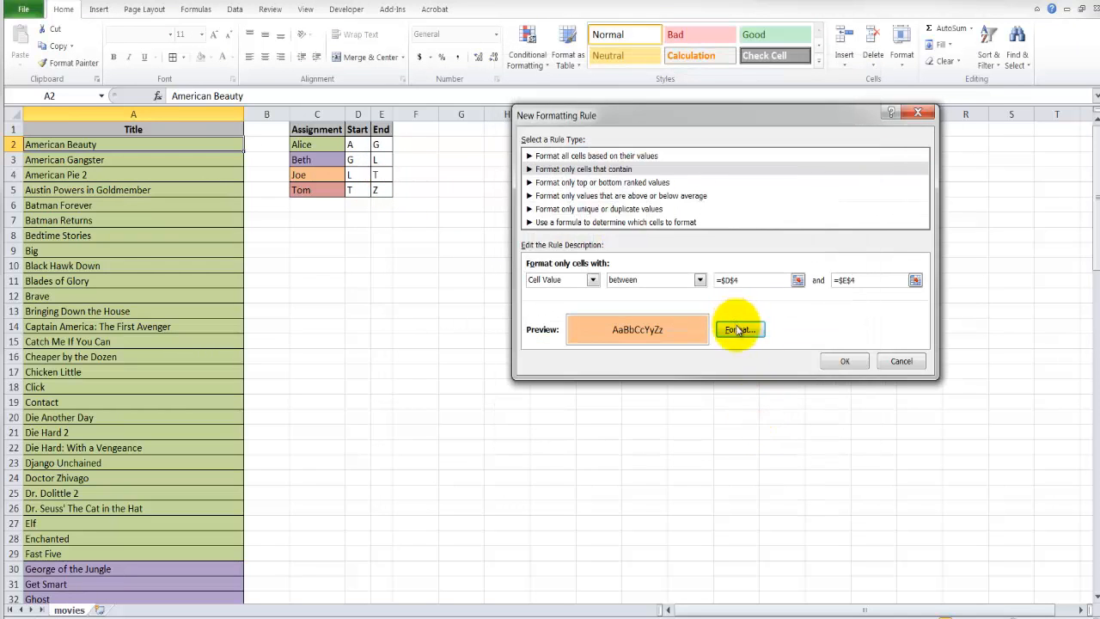
left_click(836, 363)
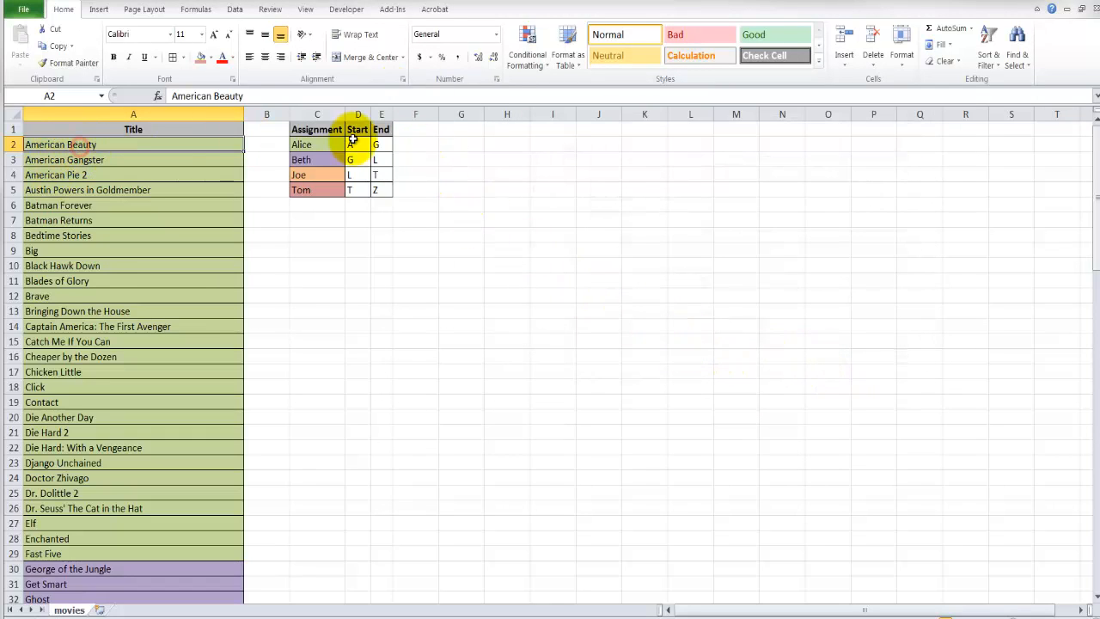
Step: Add a conditional formatting rule on A2 that formats only cells containing a cell value between =$D$5 and =$E$5
left_click(527, 48)
left_click(574, 255)
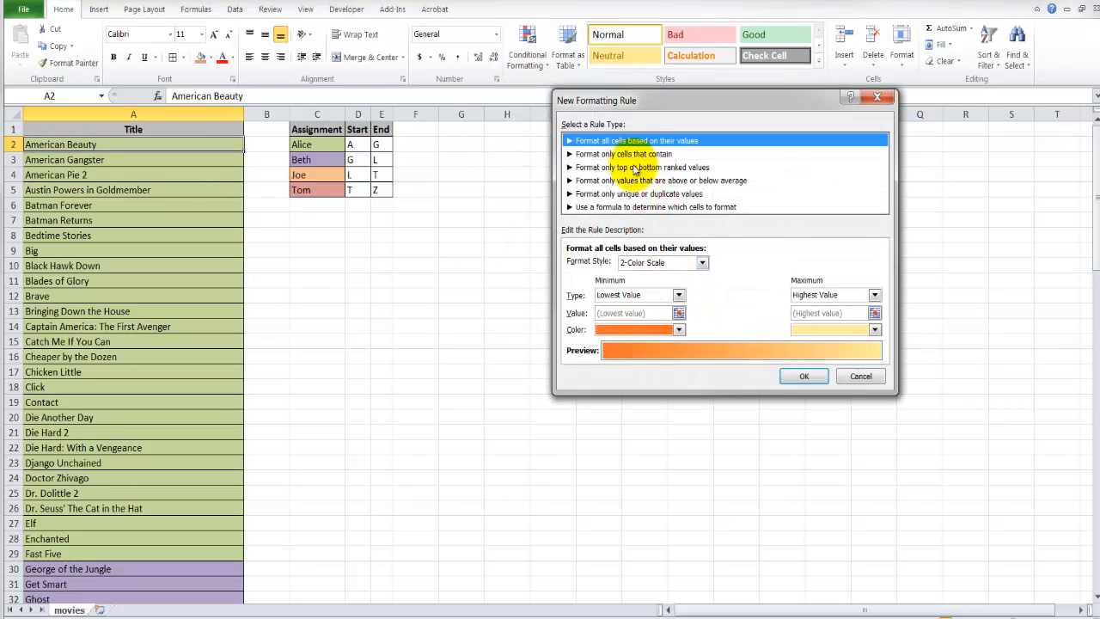
left_click(648, 155)
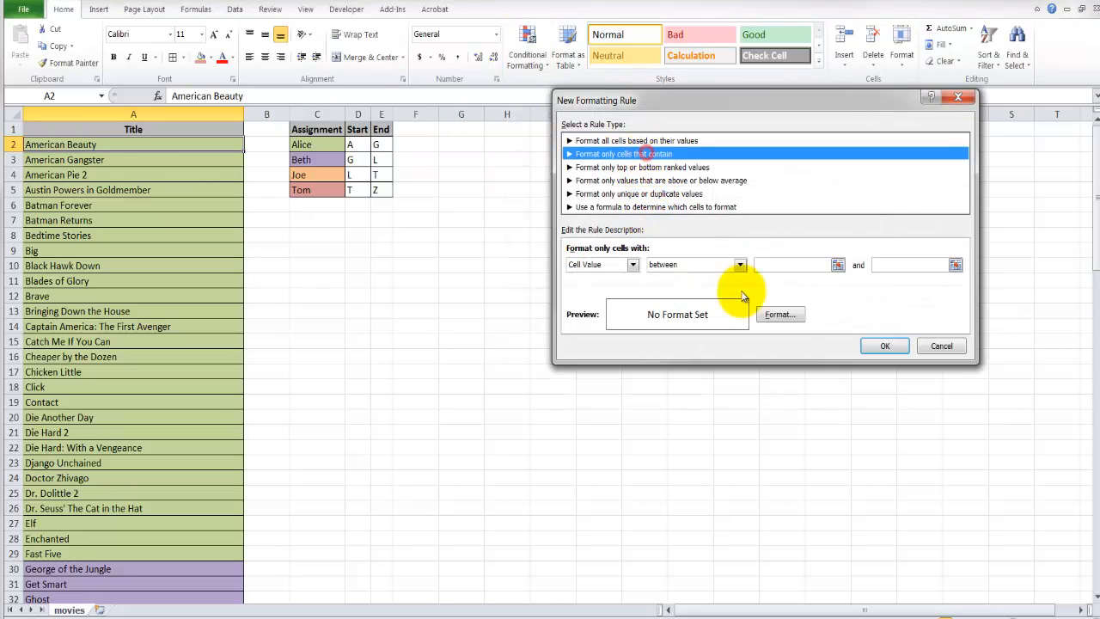
left_click(777, 263)
left_click(367, 190)
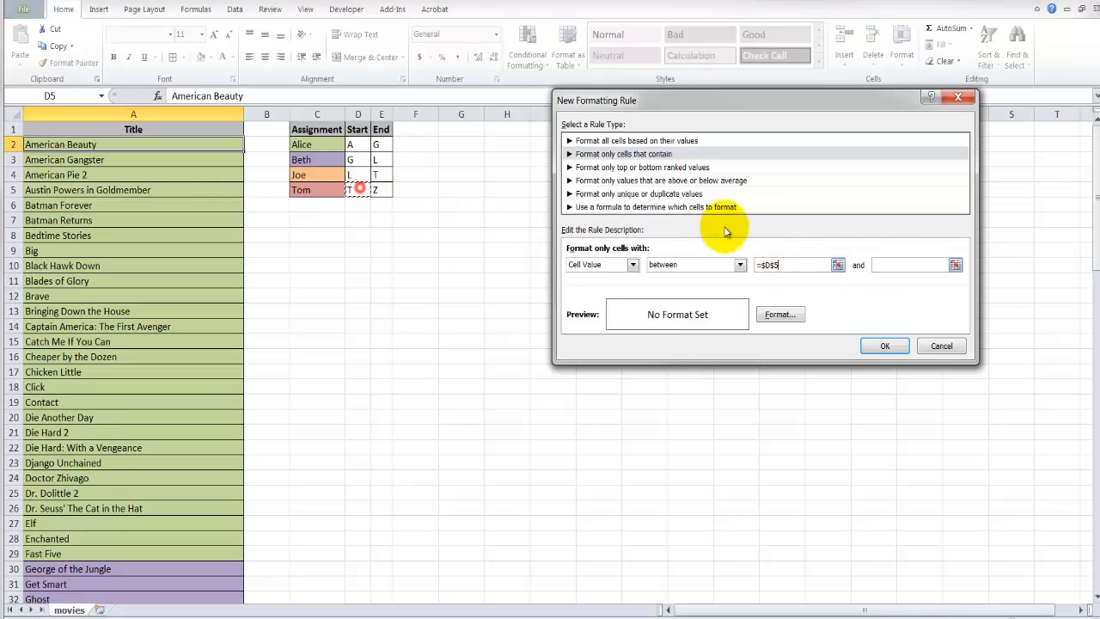
left_click(894, 265)
left_click(380, 192)
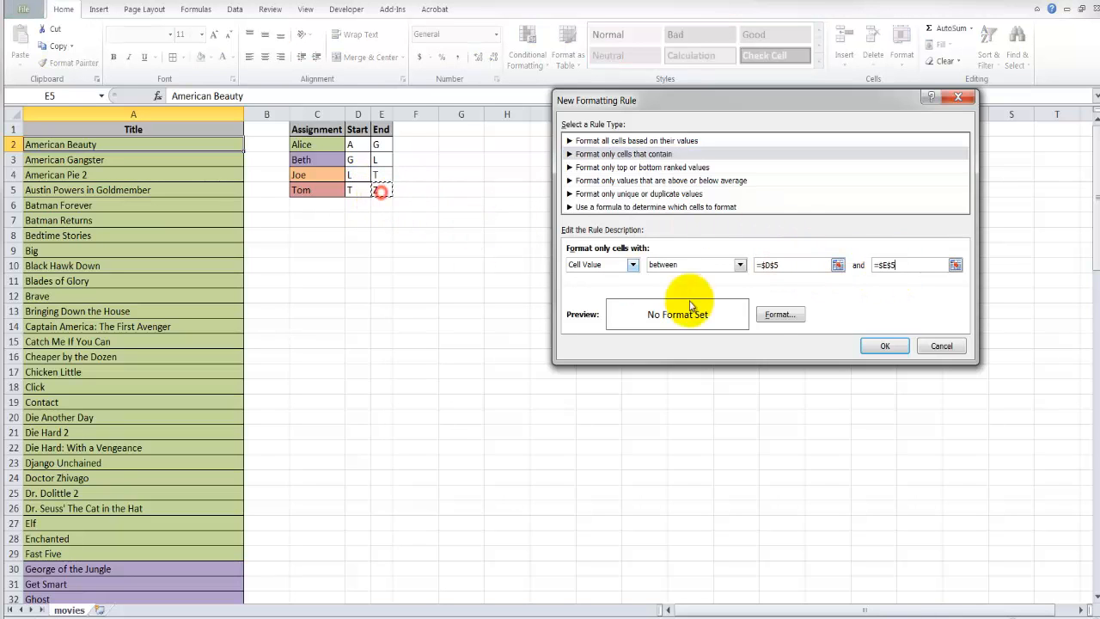
Step: Give the new rule a light red fill matching the fourth assignee's color and apply the rule to A2
left_click(764, 315)
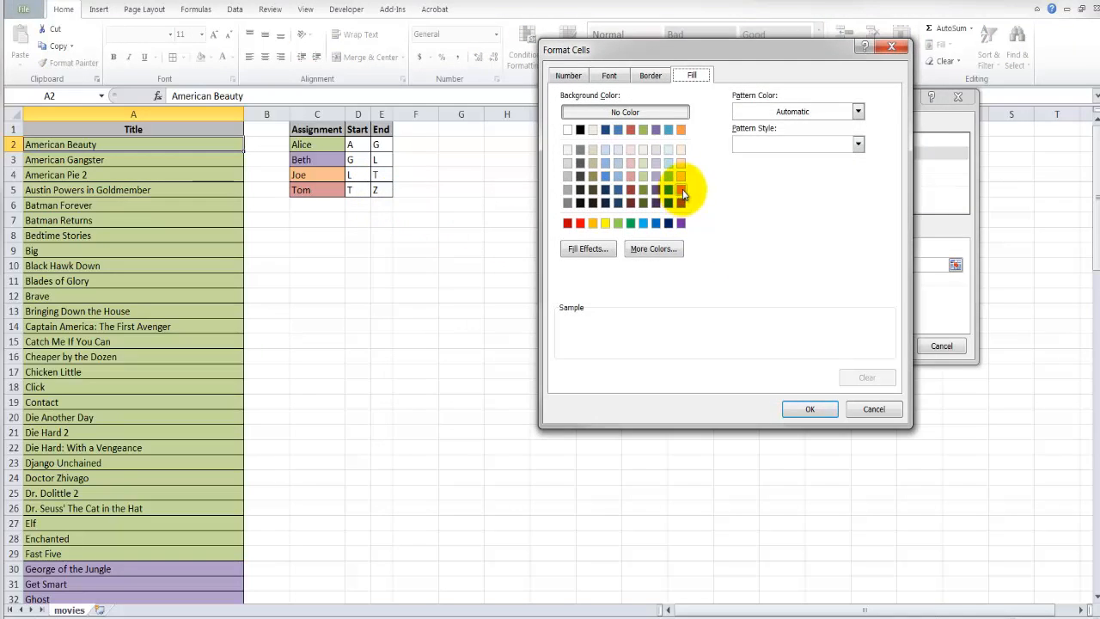
left_click(629, 178)
left_click(809, 409)
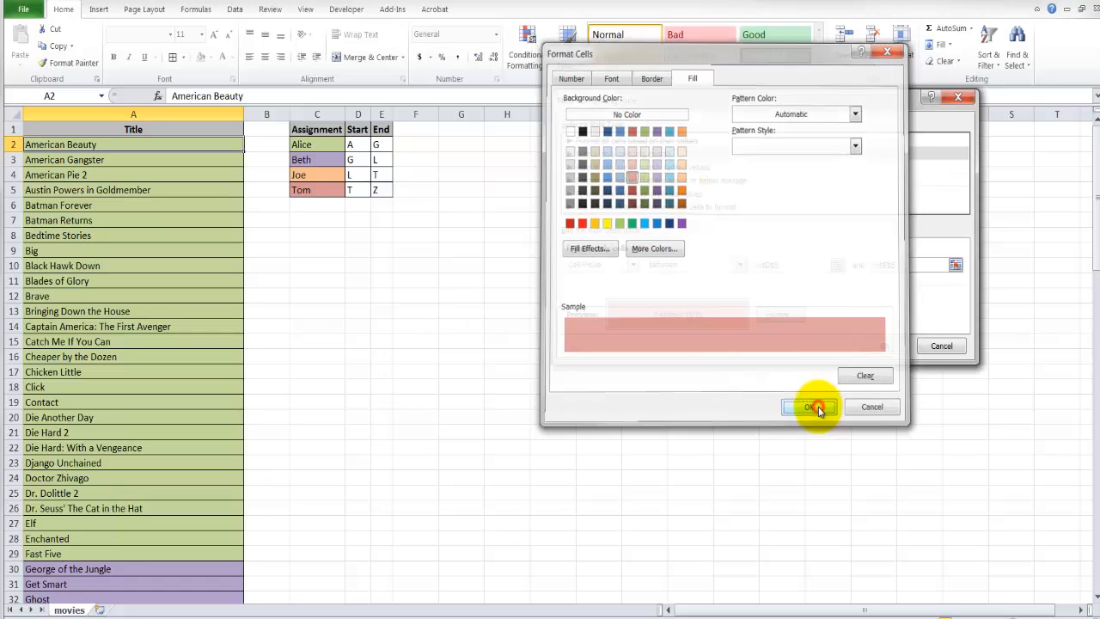
left_click(886, 344)
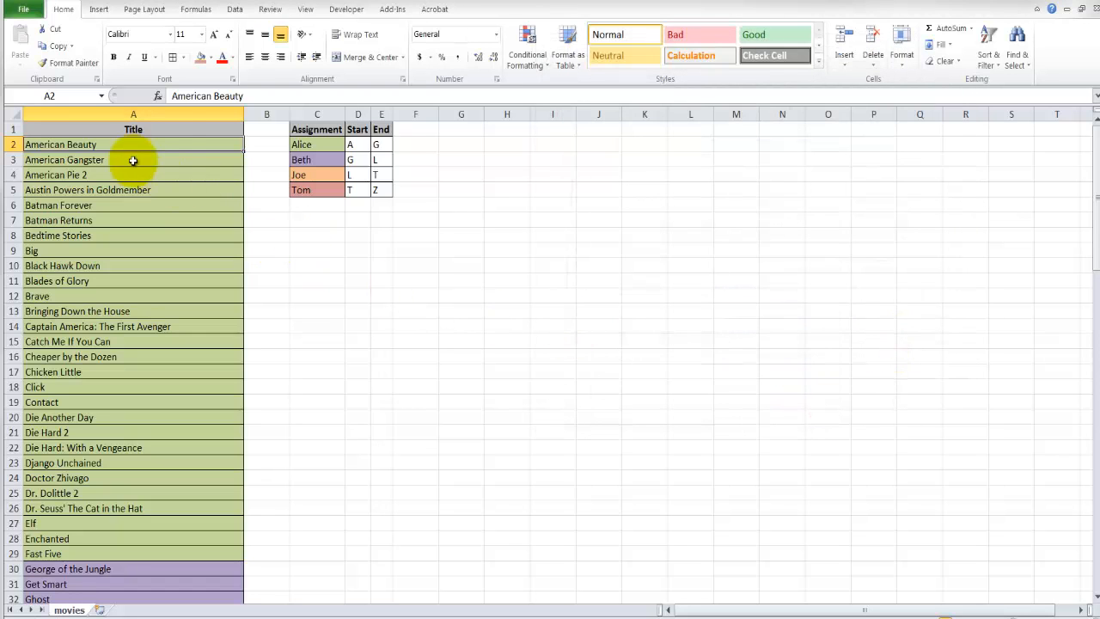
Step: Copy A2's formatting with Format Painter onto the titles from A3 down and check all four assignees' colors along the list
left_click(74, 63)
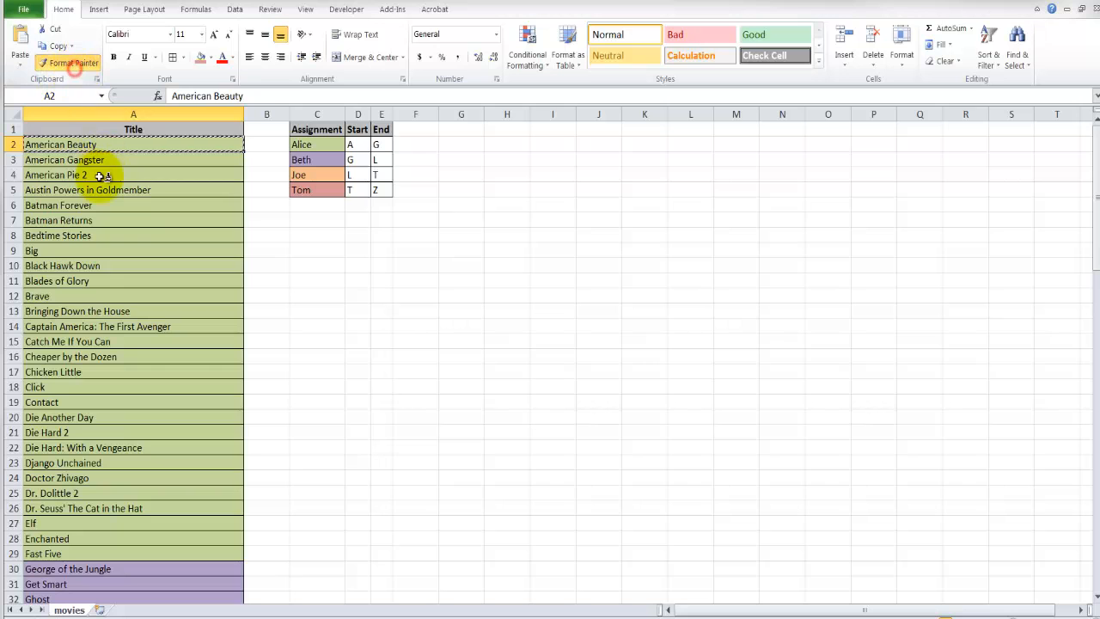
mouse_move(90, 161)
left_mouse_down()
mouse_move(49, 494)
mouse_move(48, 601)
mouse_move(243, 577)
mouse_move(172, 601)
mouse_move(91, 450)
mouse_move(91, 569)
left_mouse_up()
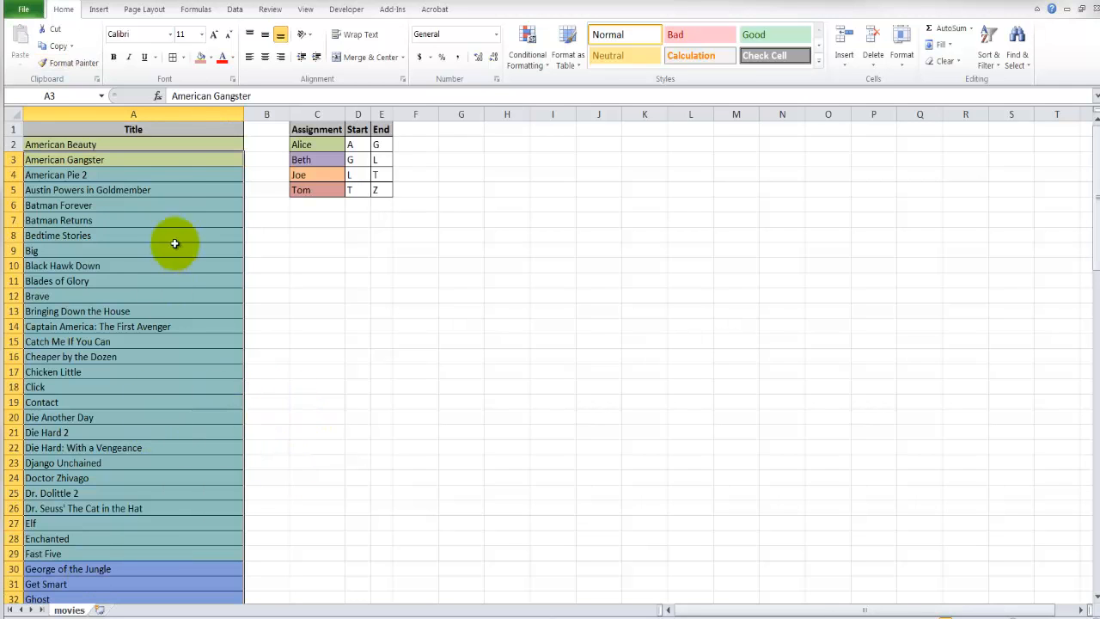
left_click(155, 143)
scroll(113, 284, "down", 3)
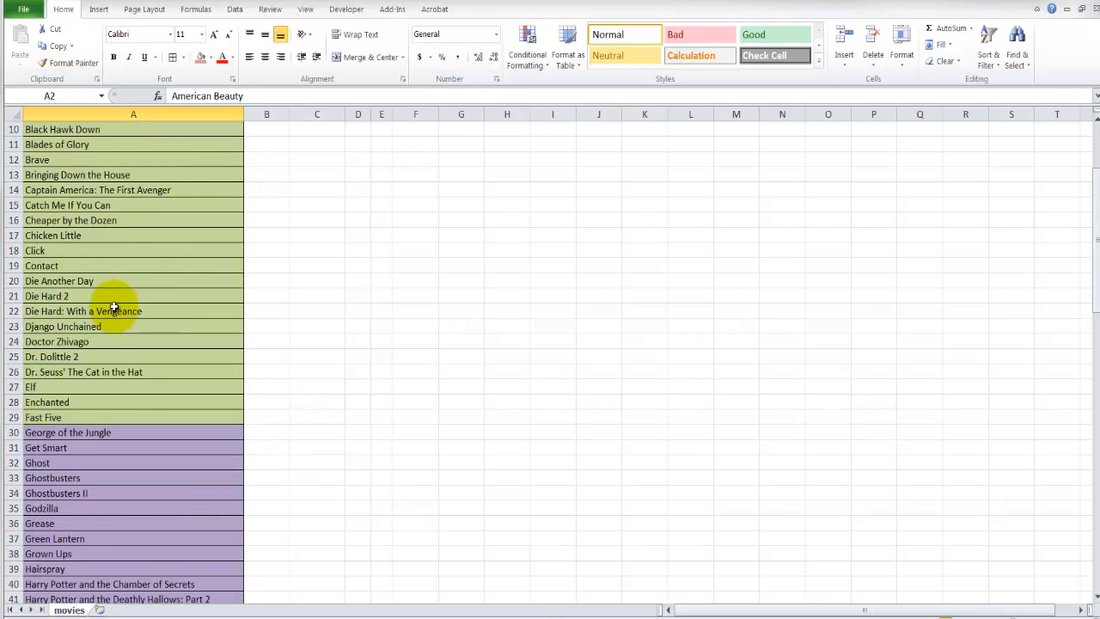
scroll(114, 307, "down", 12)
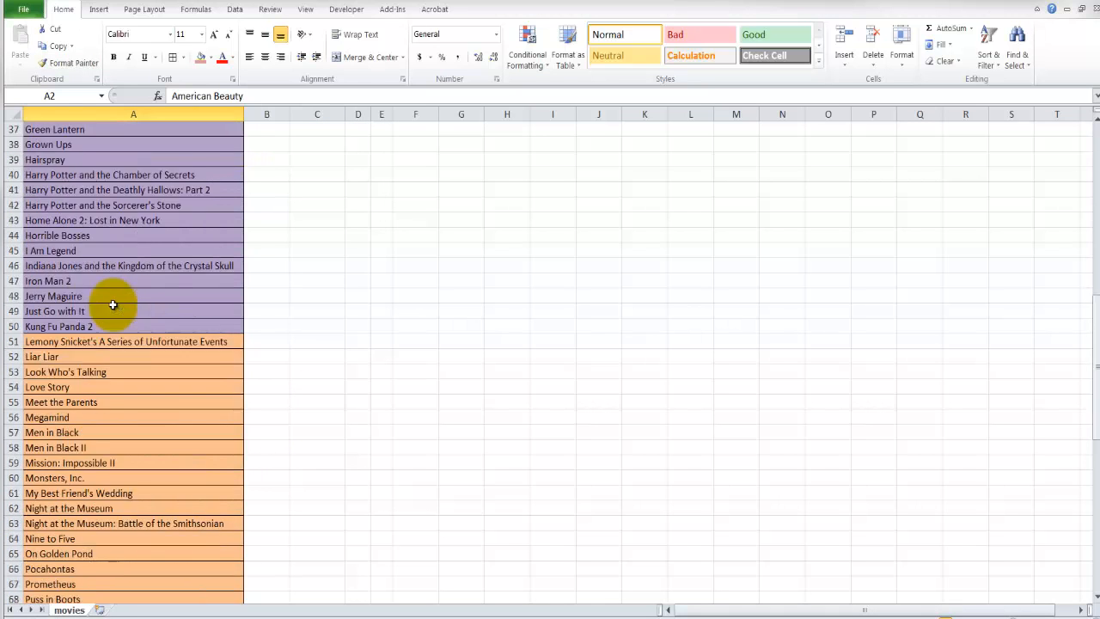
scroll(109, 299, "down", 10)
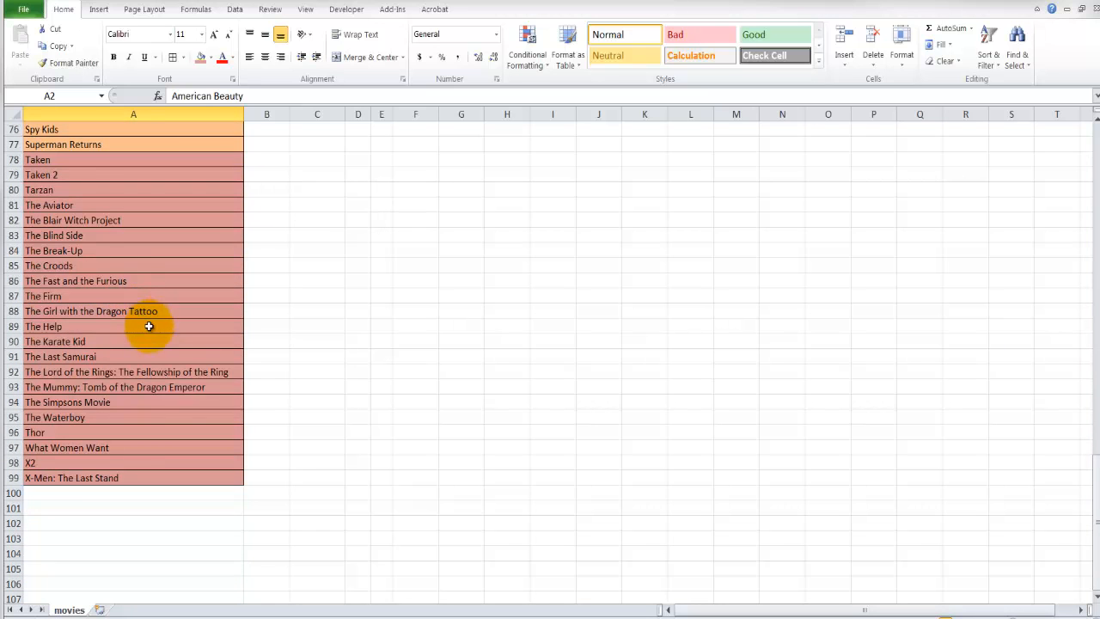
scroll(147, 326, "up", 10)
scroll(149, 334, "up", 15)
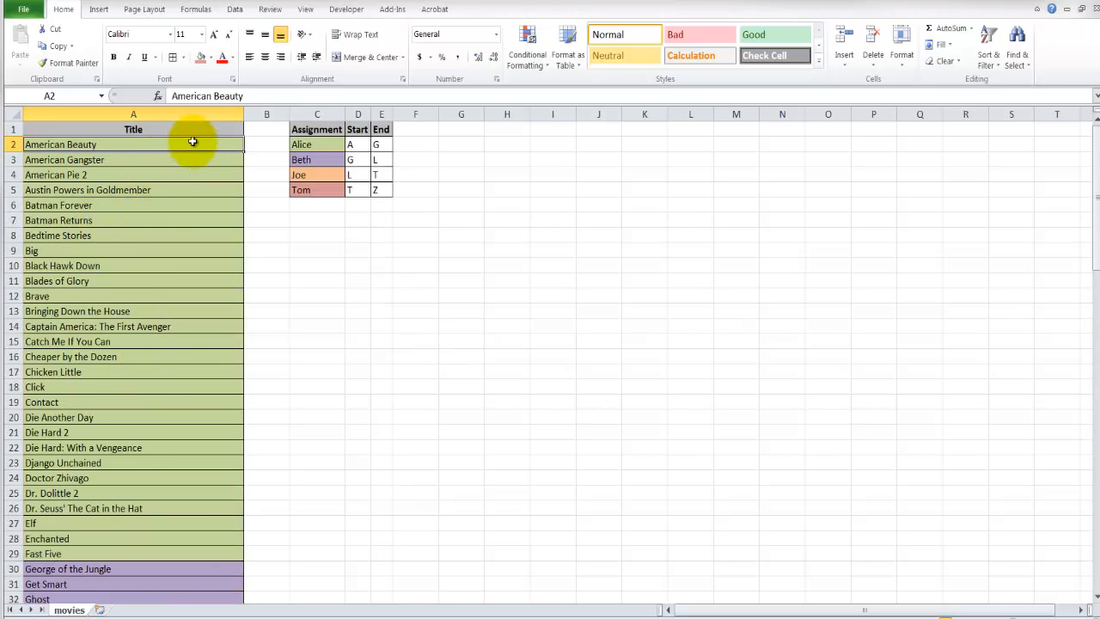
Step: Set the first assignee's end letter in E2 to D
left_click(355, 147)
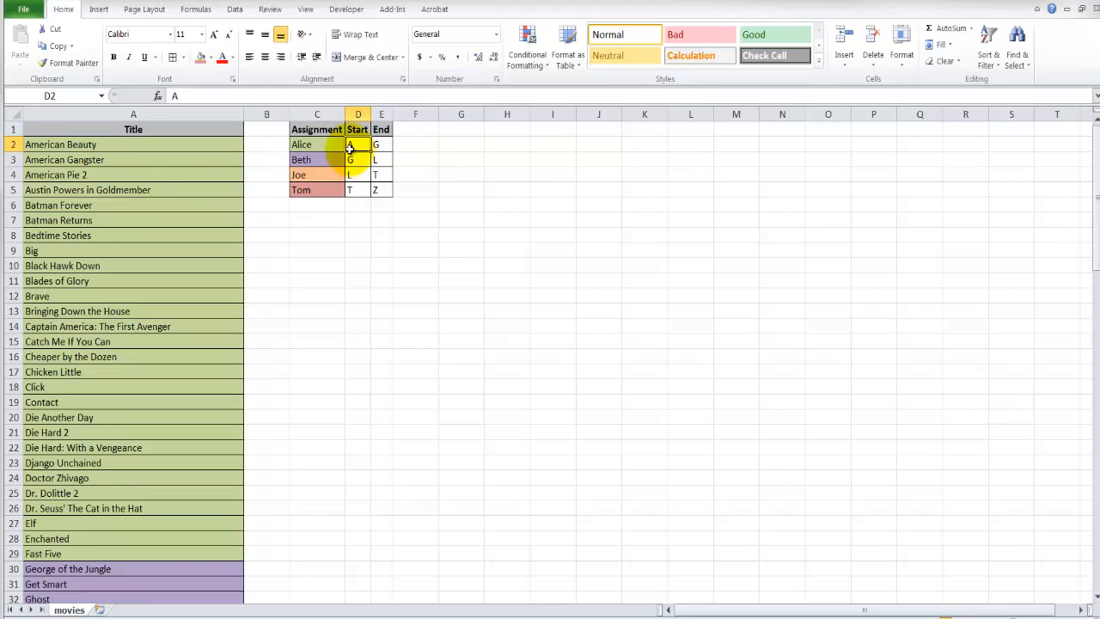
left_click(382, 143)
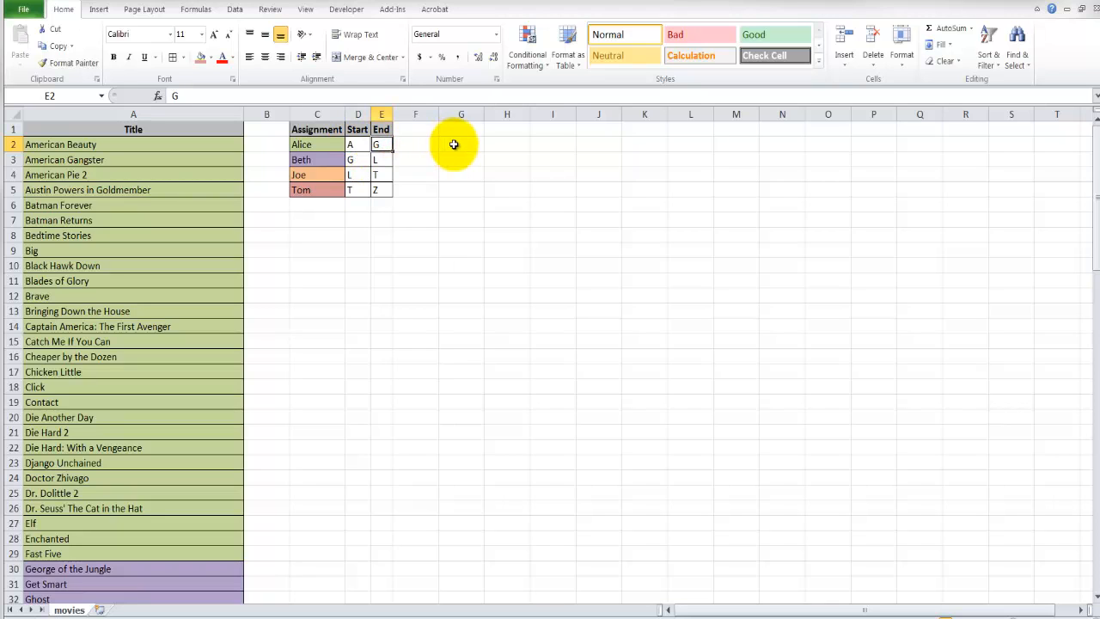
type("D")
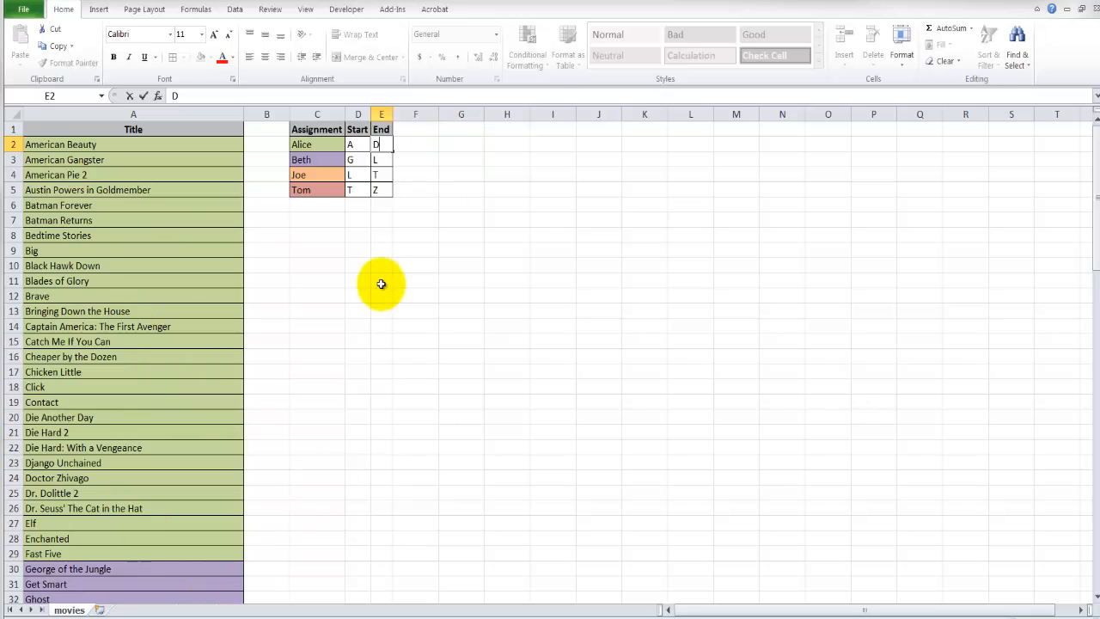
key("Return")
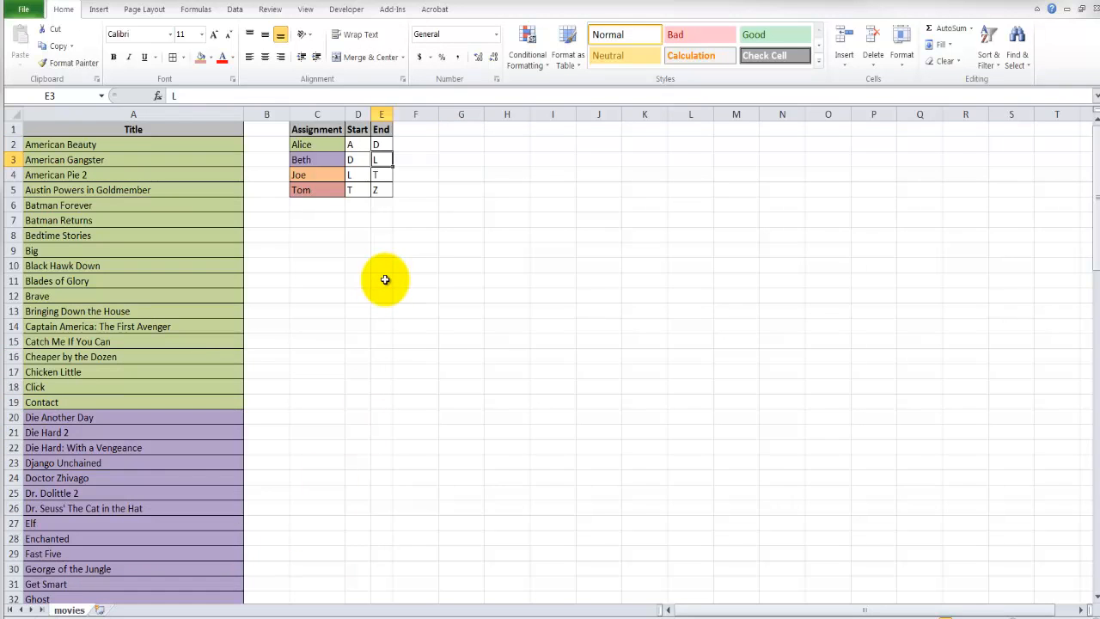
Step: Set the second assignee's end letter in E3 to P and the third assignee's end letter in E4 to Q
left_click(367, 160)
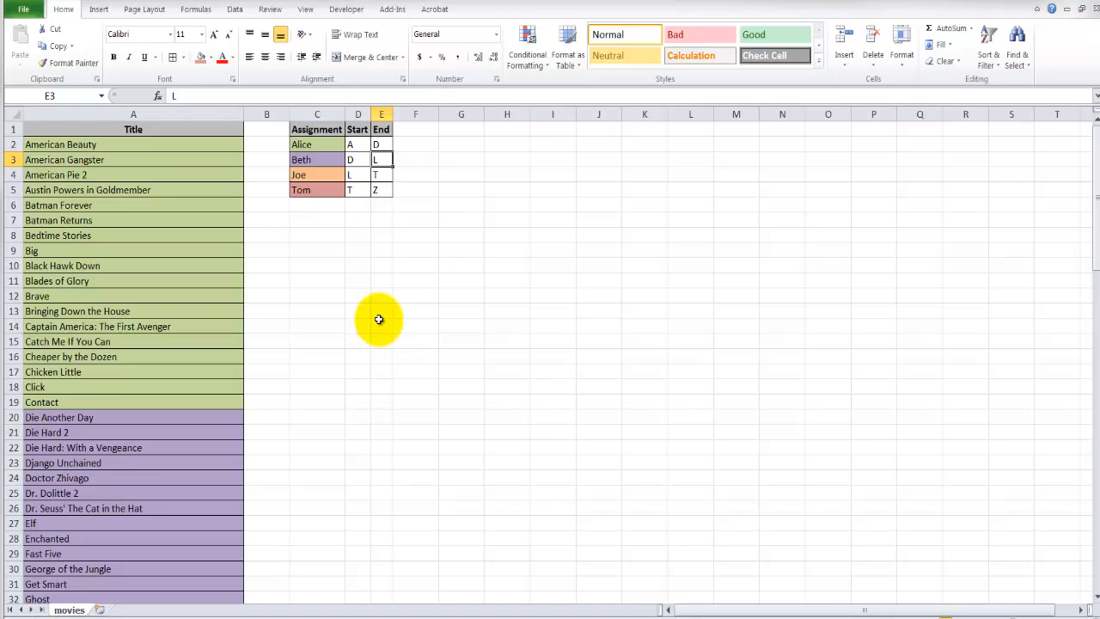
type("P")
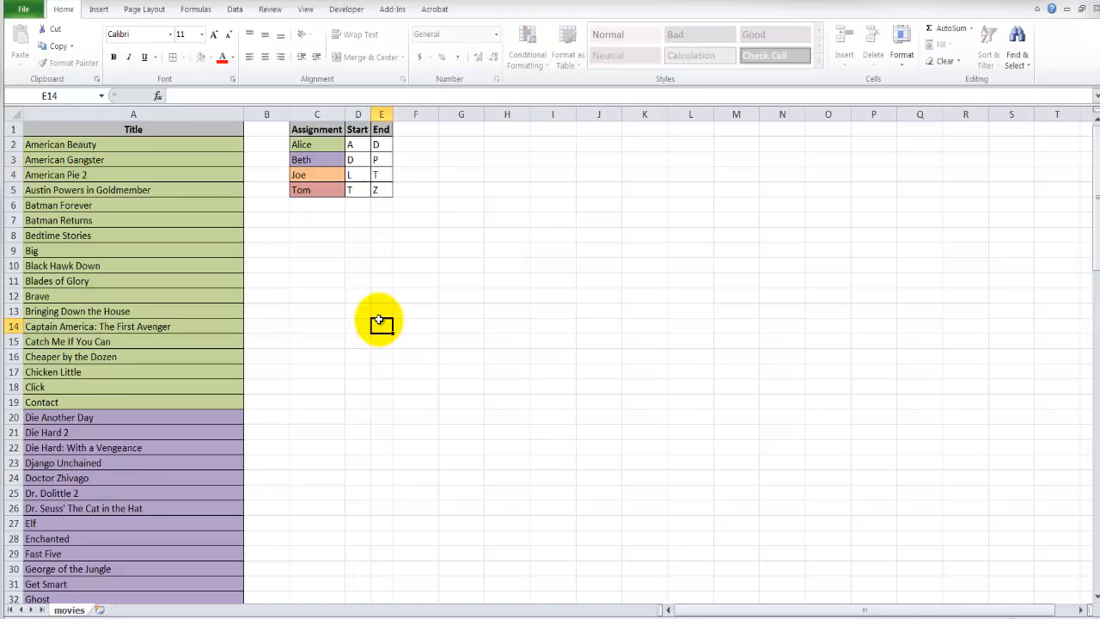
left_click(379, 321)
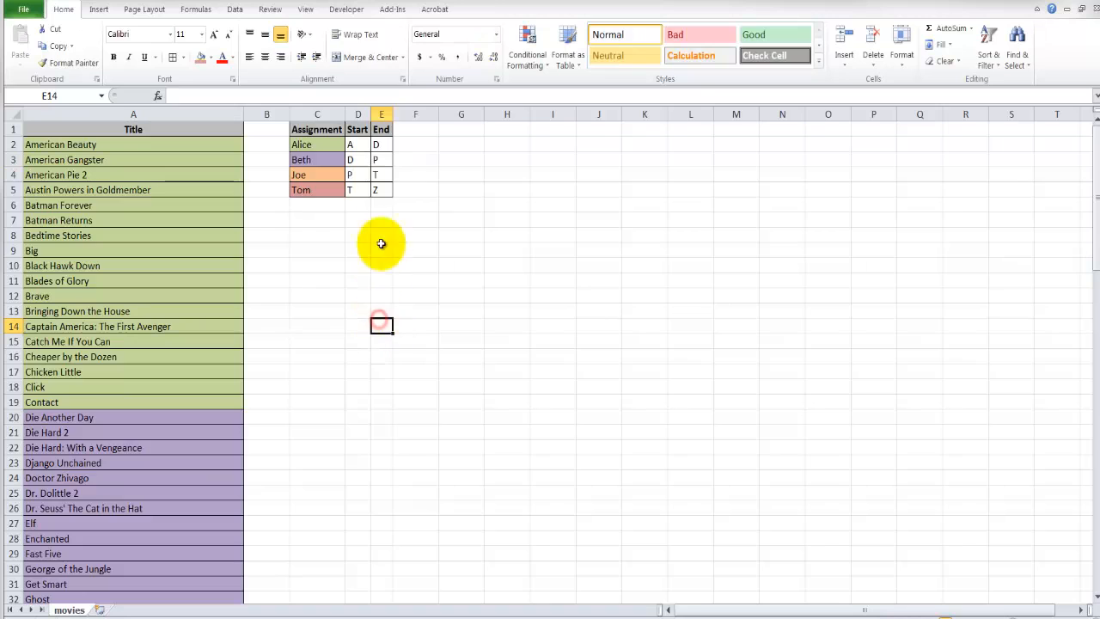
left_click(379, 159)
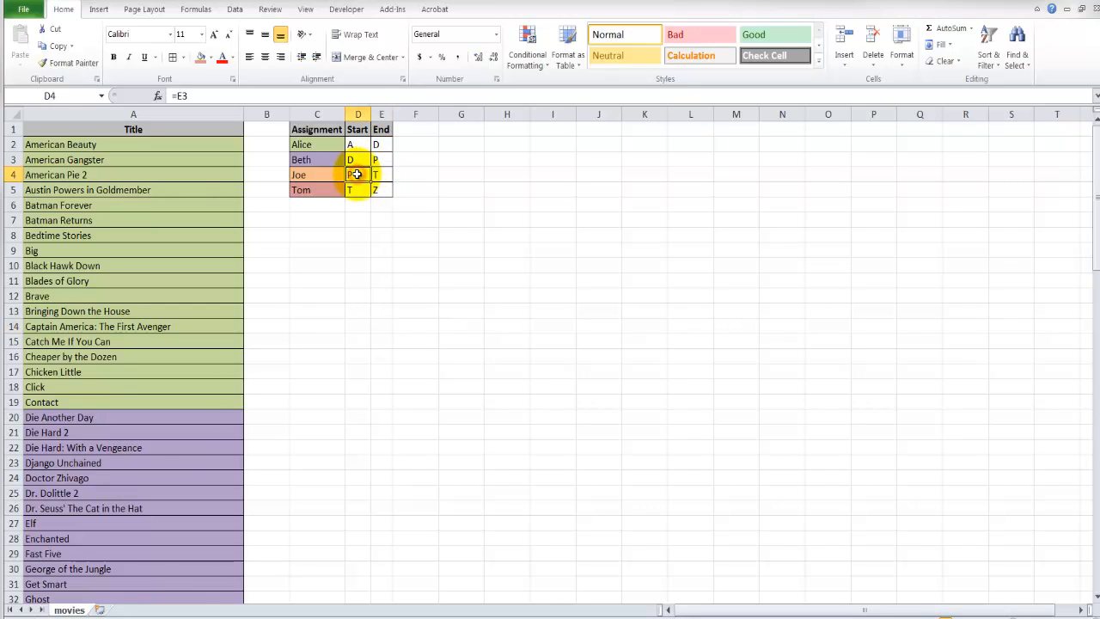
left_click(376, 176)
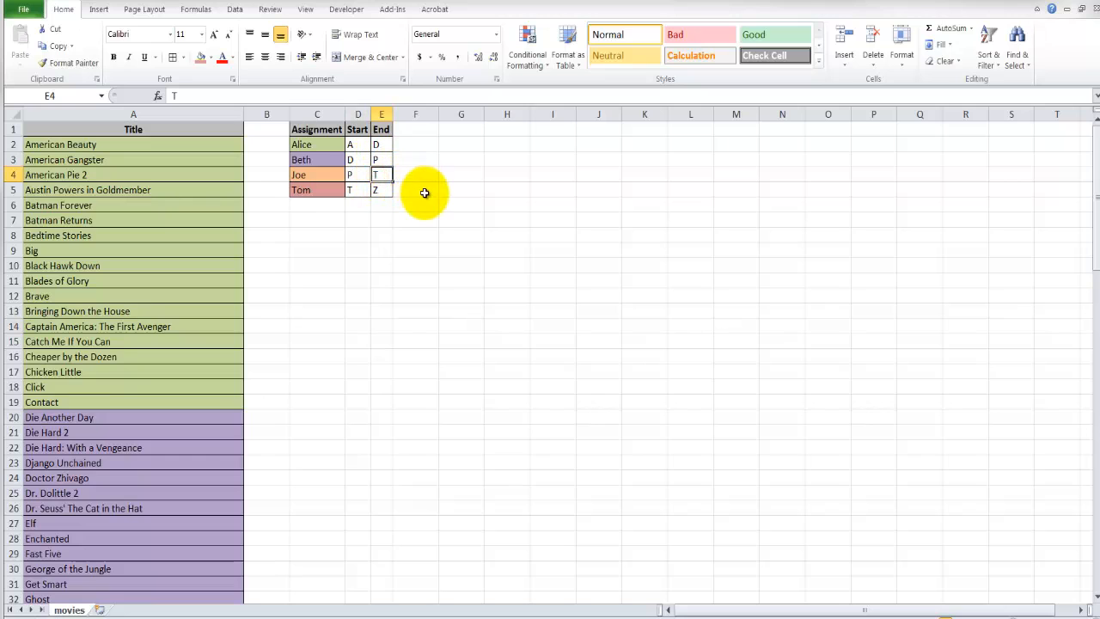
type("Q")
key("Return")
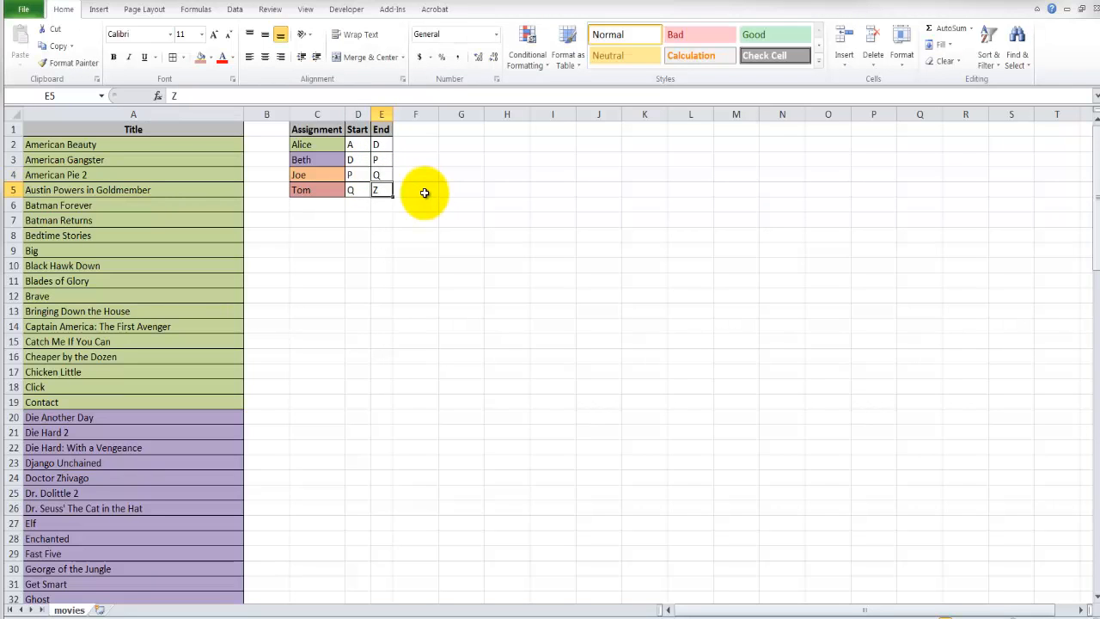
Step: Examine how the Title column is recolored for the changed letter ranges, especially the third assignee's orange titles
left_click(379, 189)
left_click(202, 204)
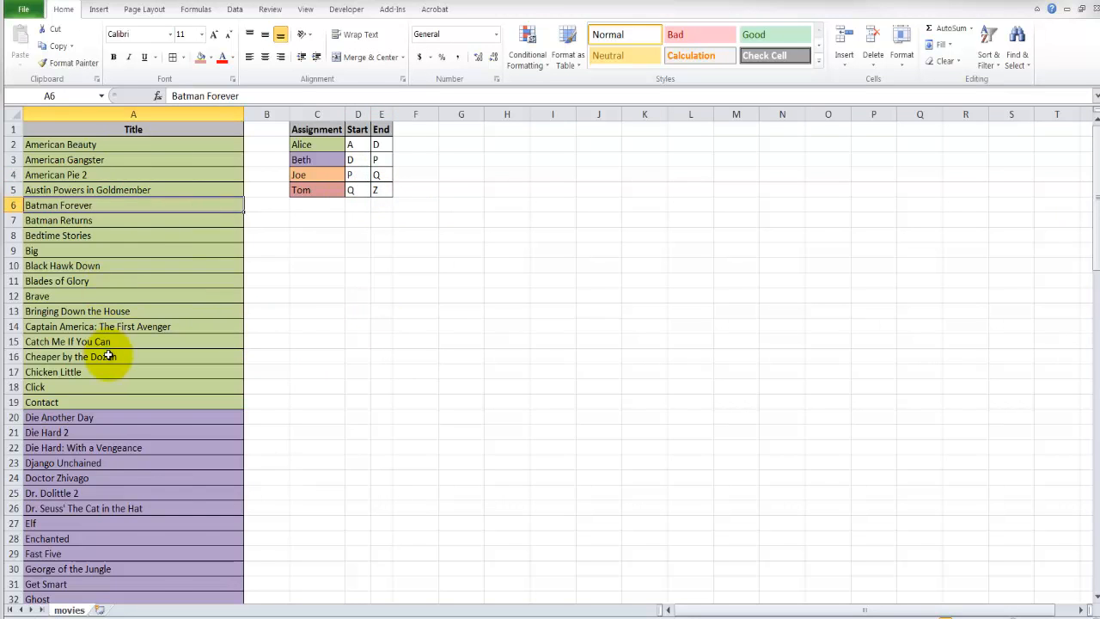
scroll(124, 344, "down", 19)
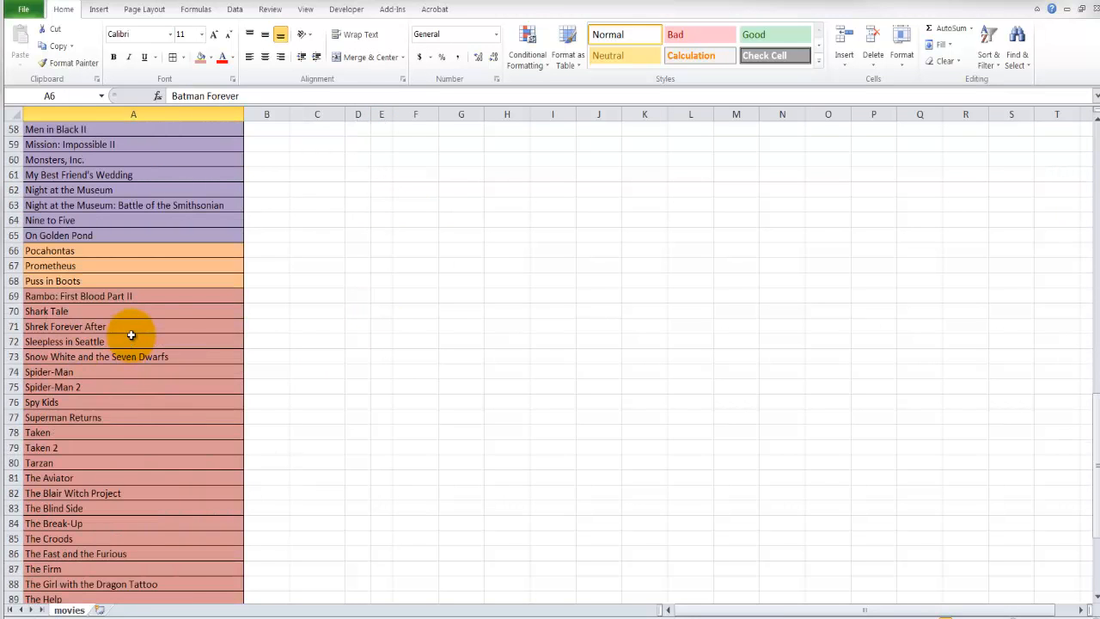
scroll(131, 335, "down", 3)
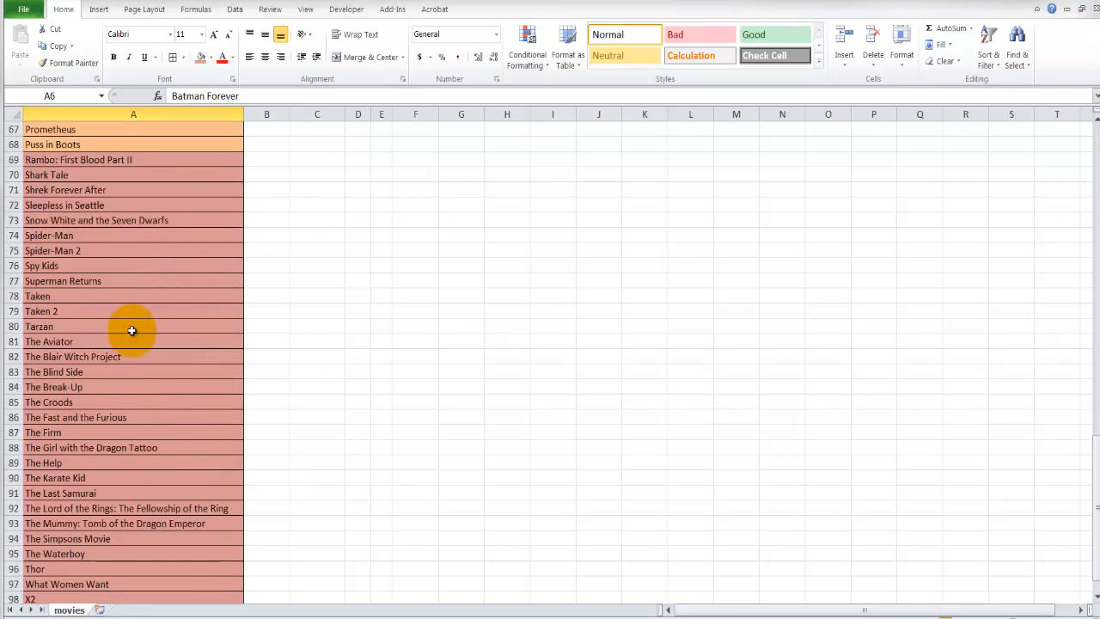
scroll(132, 331, "up", 4)
left_click_drag(94, 296, 95, 325)
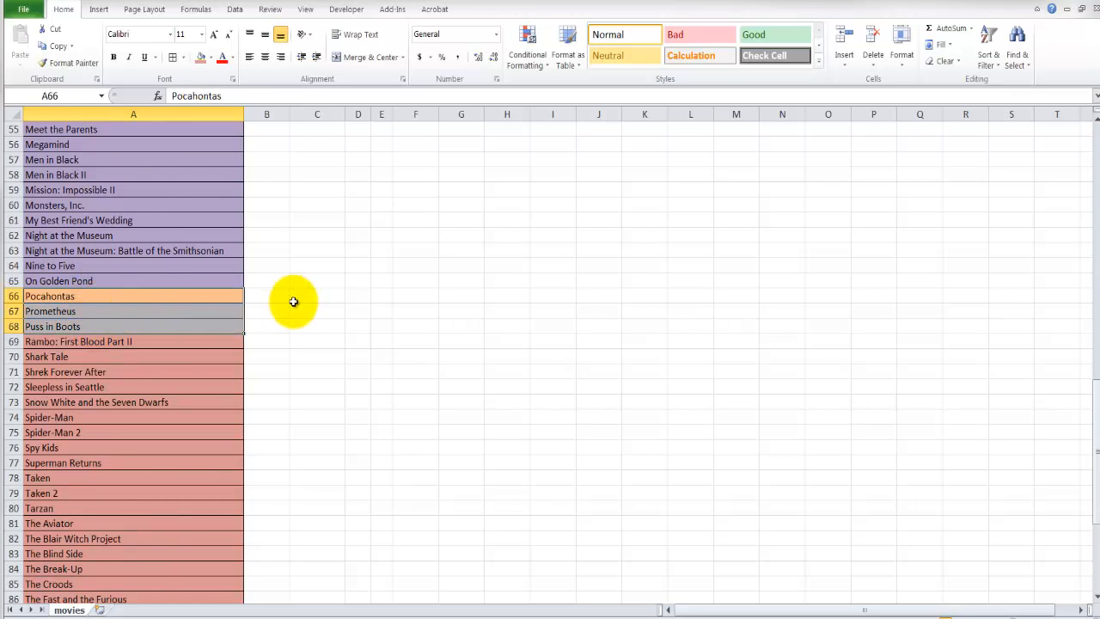
scroll(293, 302, "up", 18)
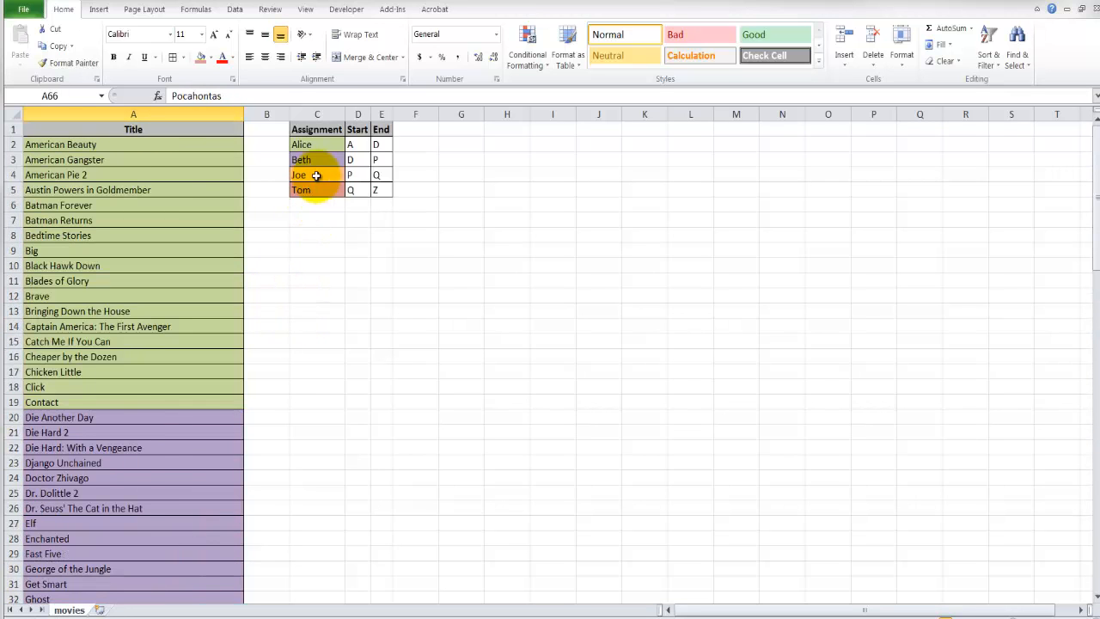